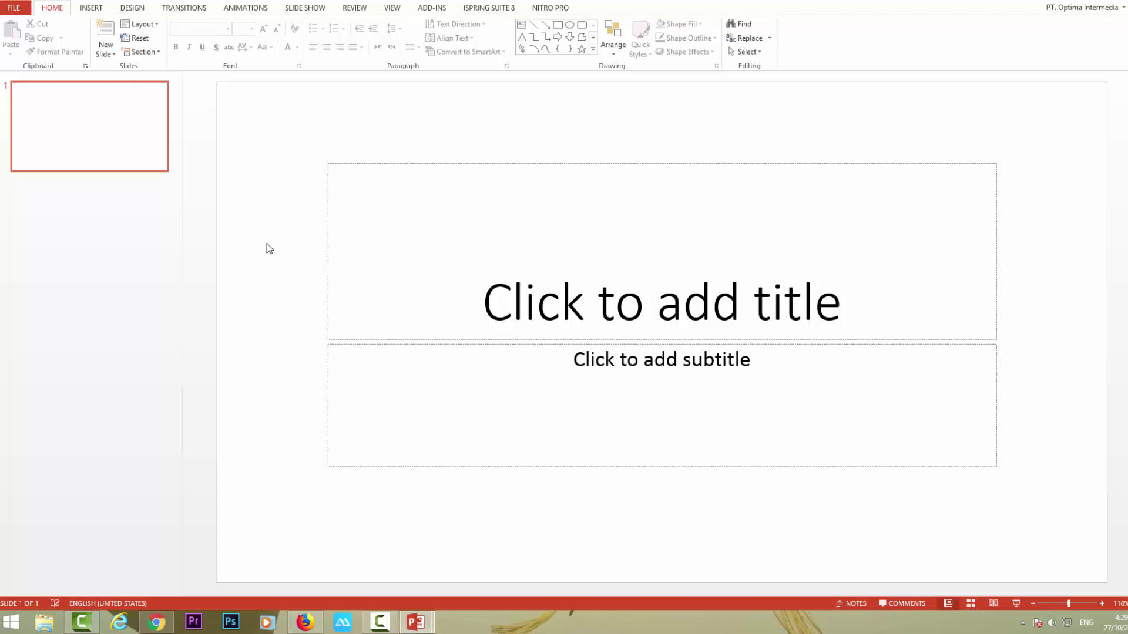
Step: Title slide 1 'Halaman Utama' and draw a rectangle below the title
text(Halaman Utama)
click(746, 111)
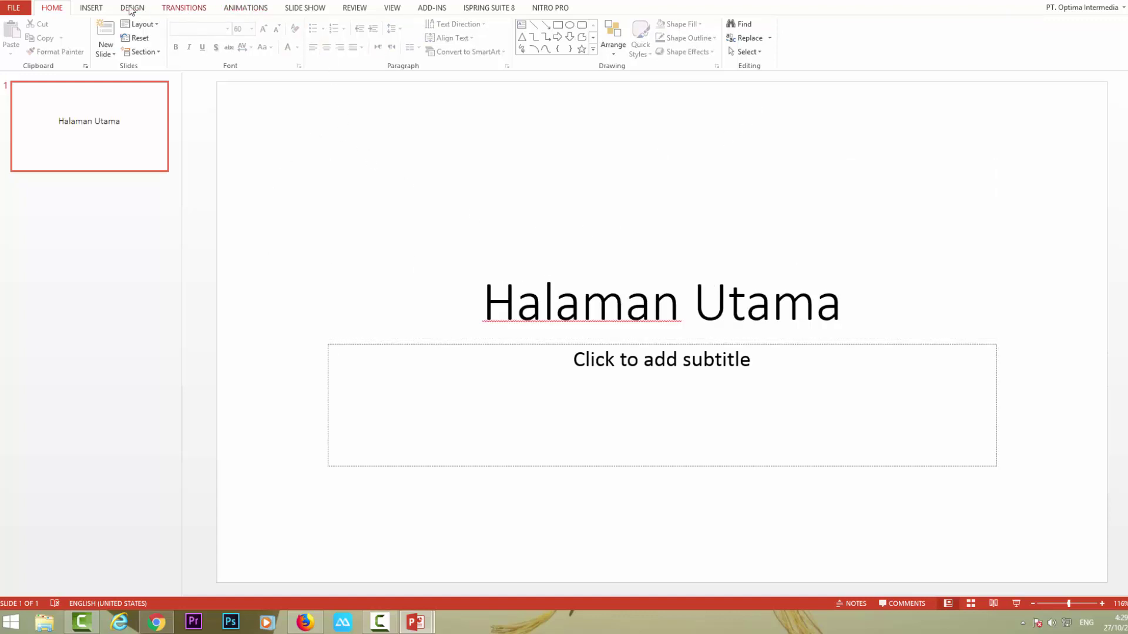
click(91, 7)
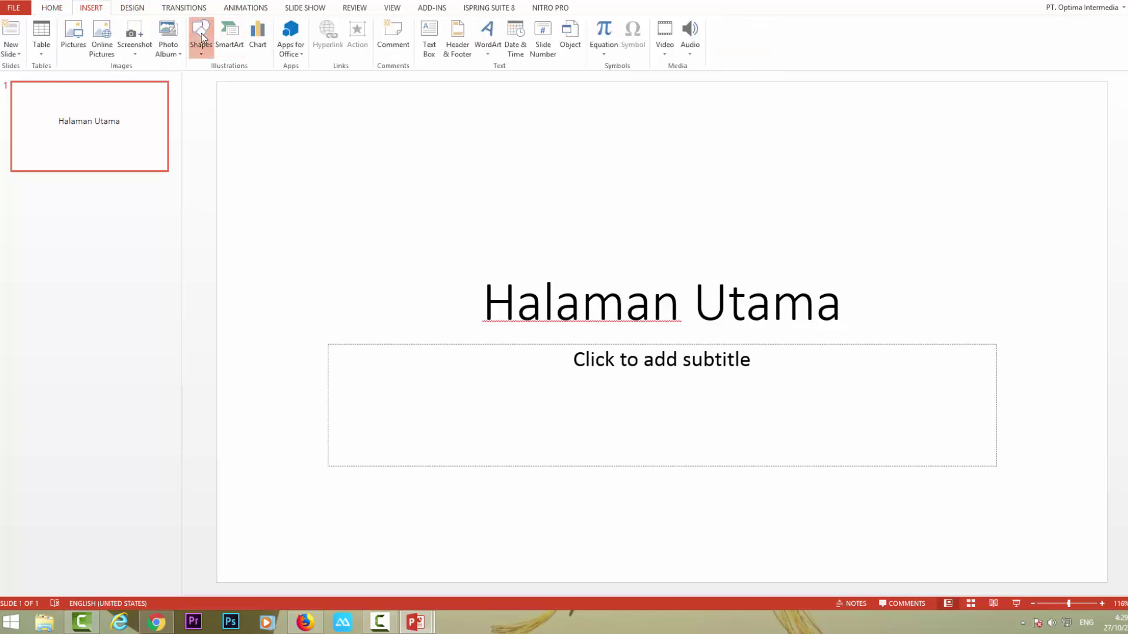
click(201, 33)
click(231, 79)
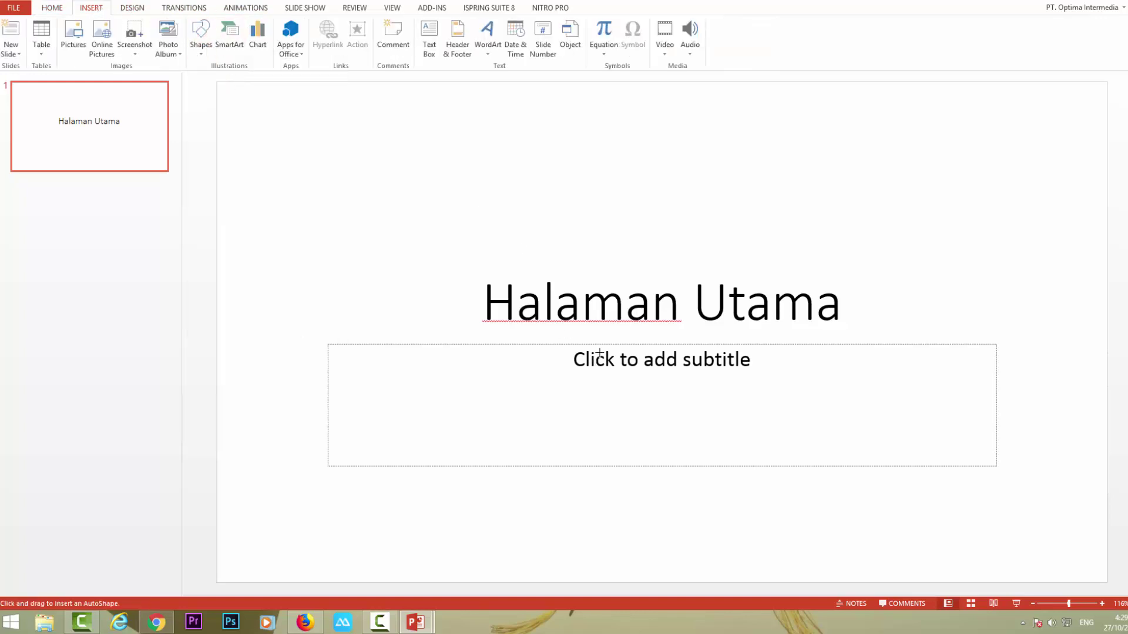
drag(600, 345, 788, 409)
Step: Label the rectangle 'Masuk' and shrink it to button size
right_click(697, 378)
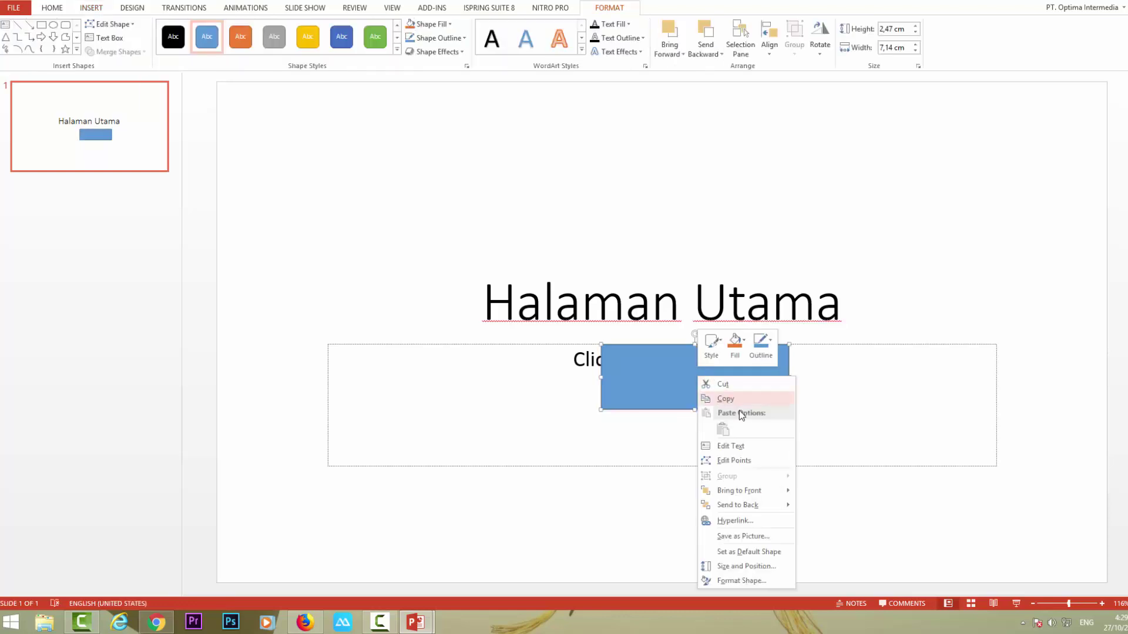
click(739, 445)
text(Masuk)
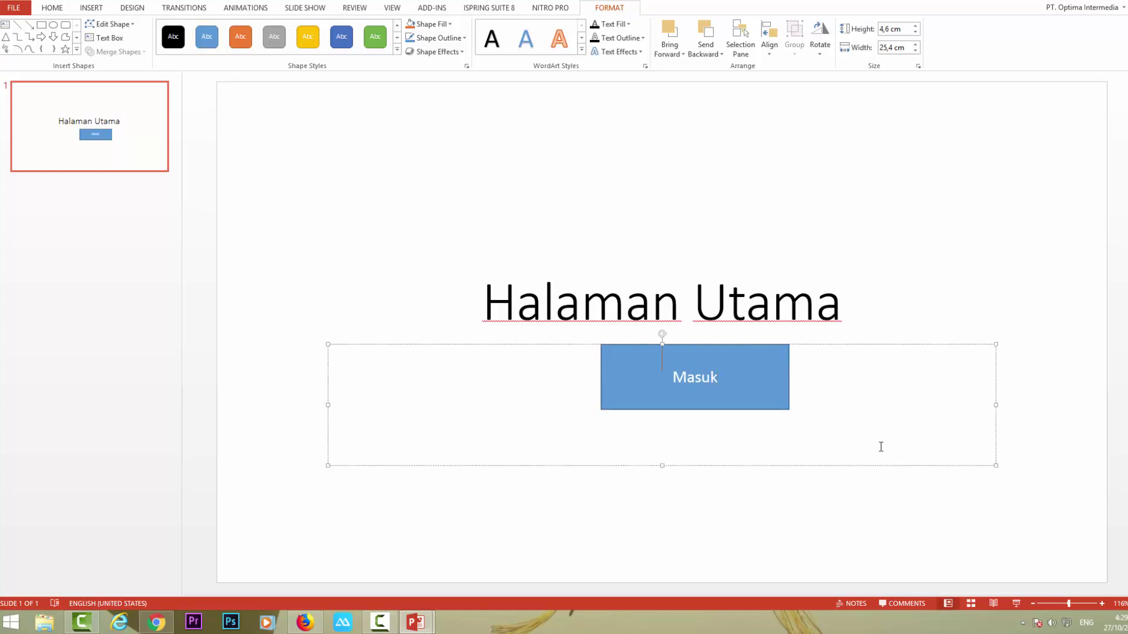
drag(788, 408, 713, 396)
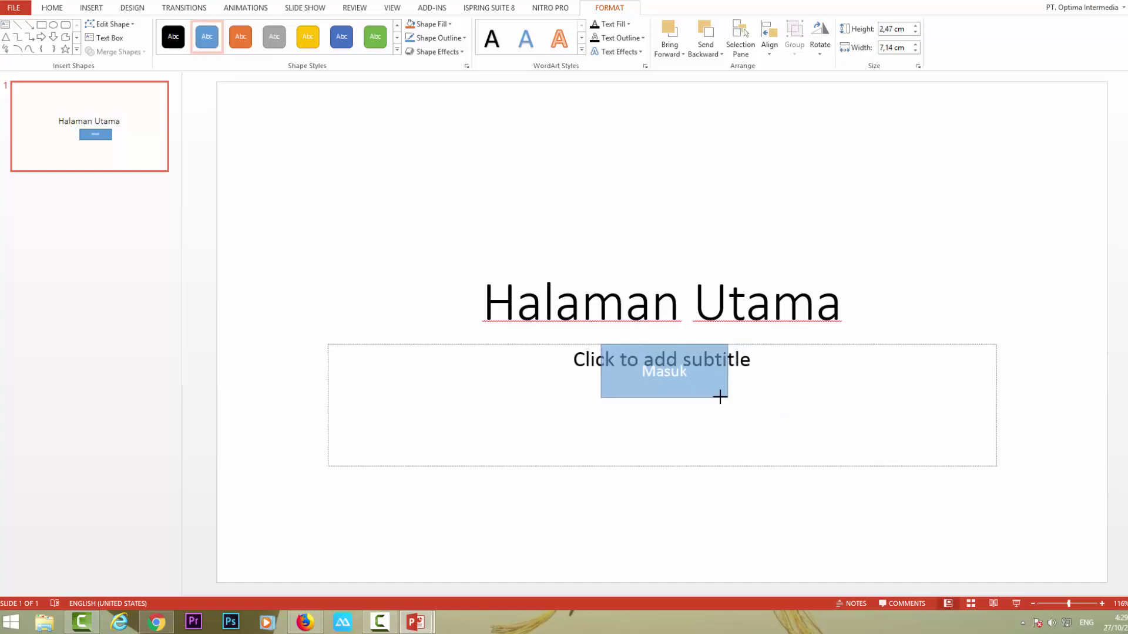
click(301, 214)
click(158, 202)
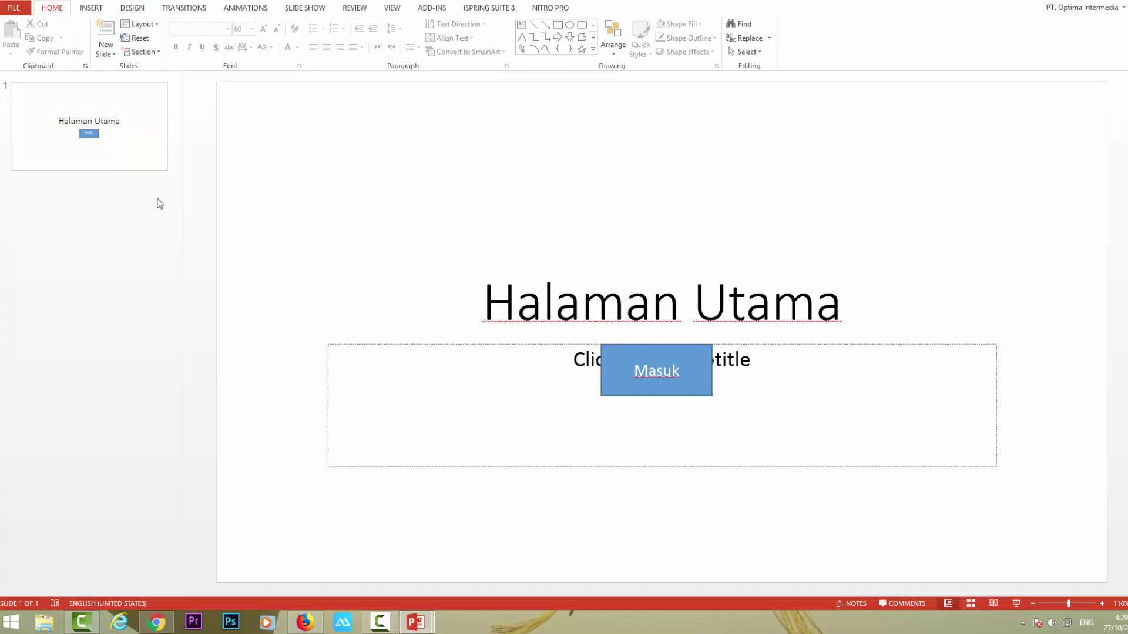
Step: Add a second slide with an empty title and draw a rectangle at its top-left
key(Return)
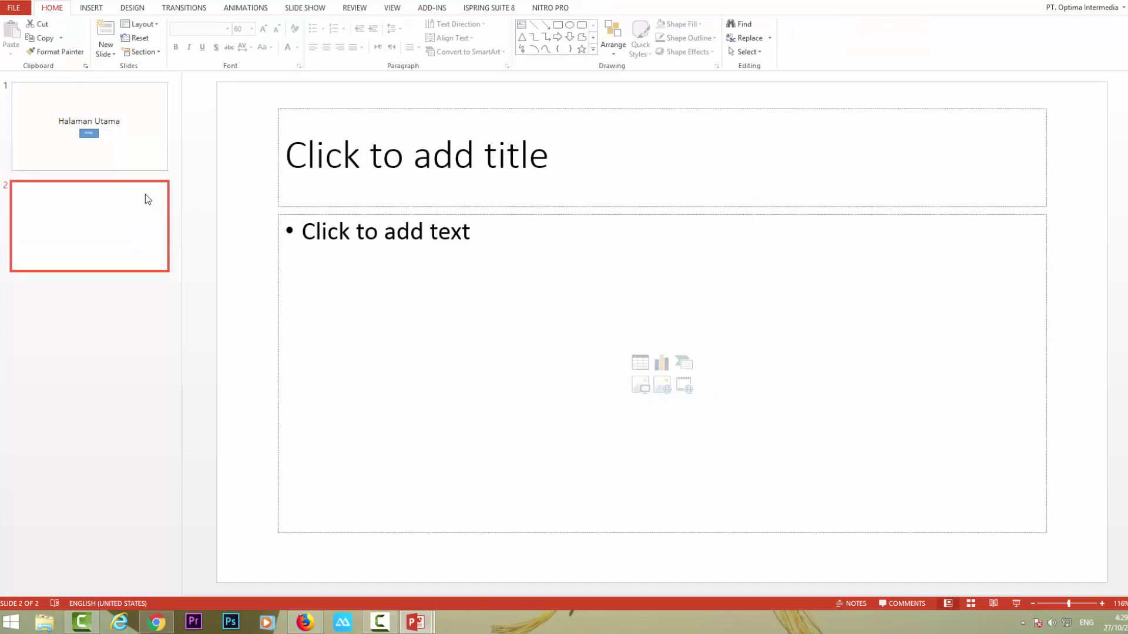
click(351, 167)
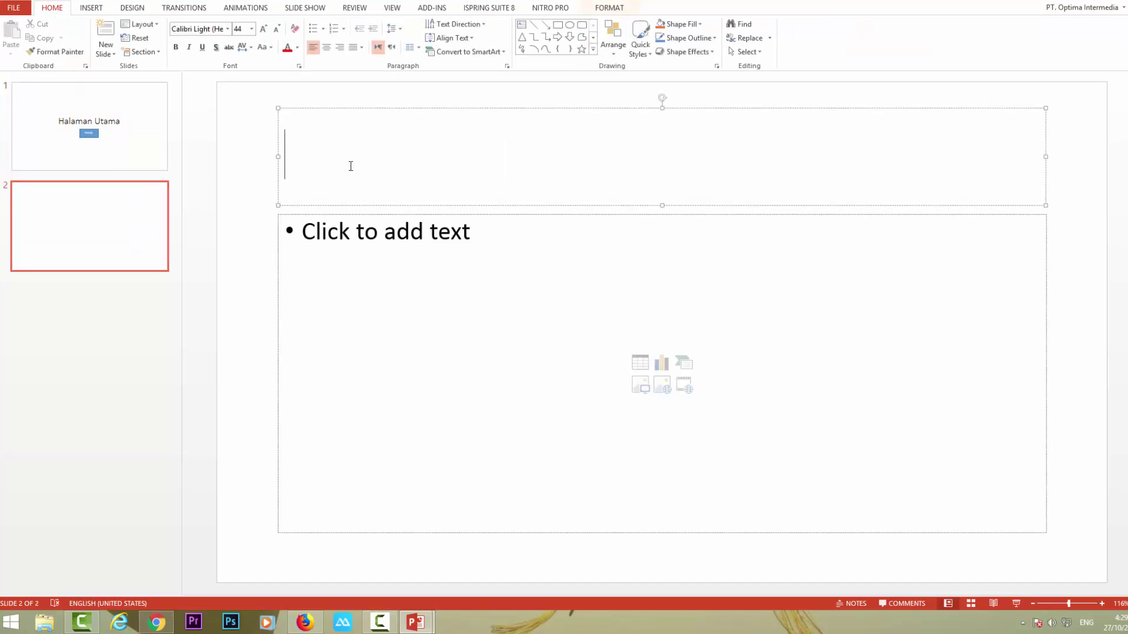
click(256, 158)
click(97, 9)
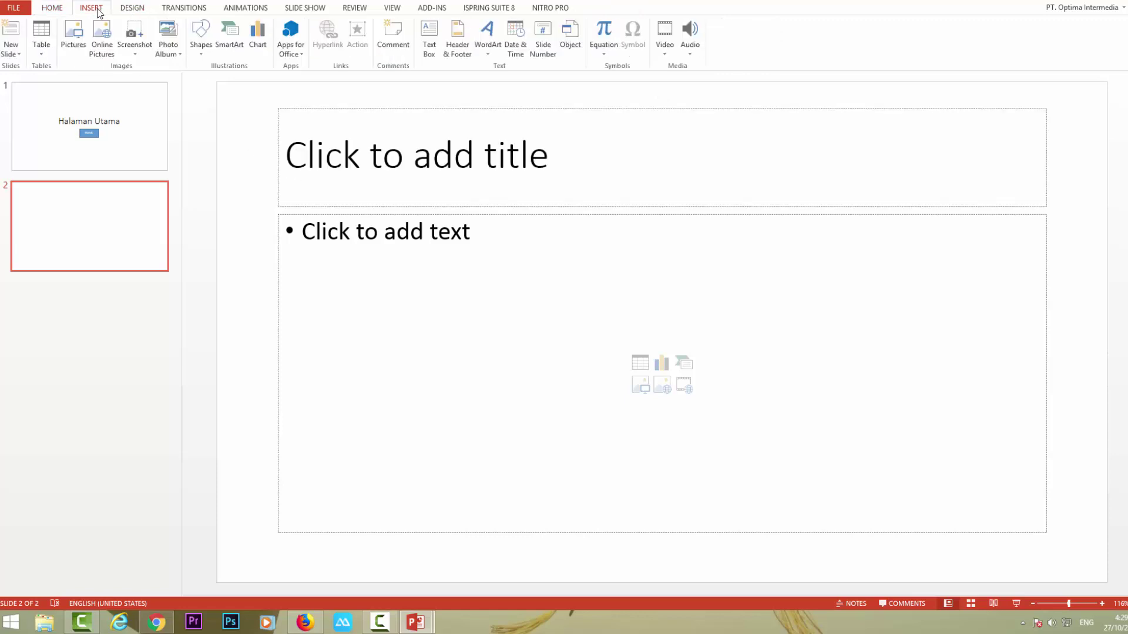
click(200, 35)
click(232, 79)
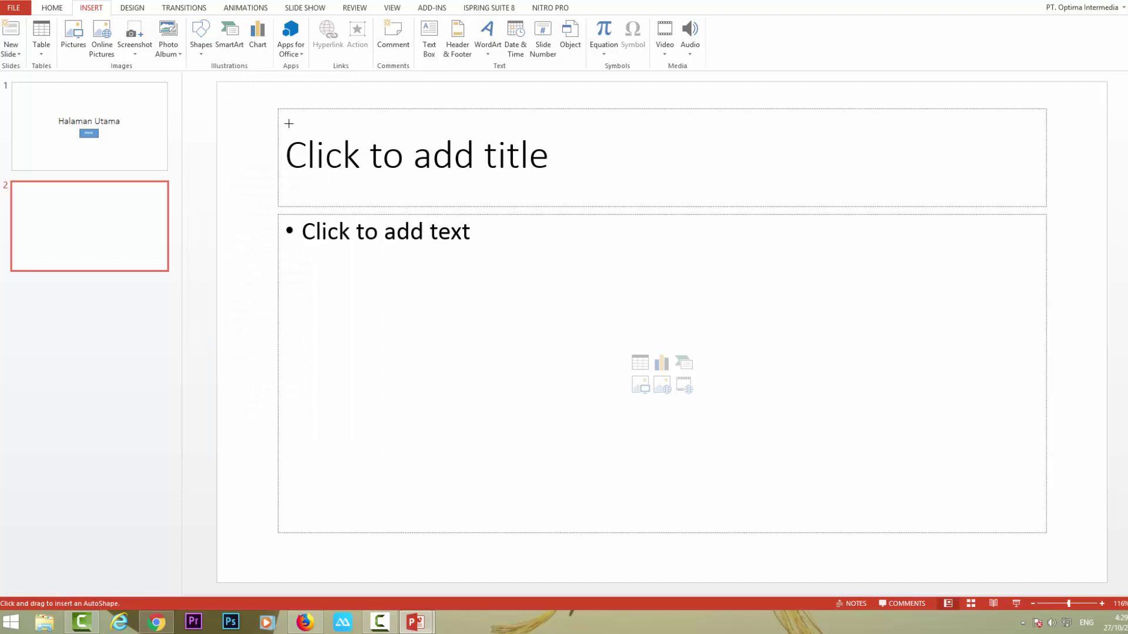
drag(292, 126, 441, 185)
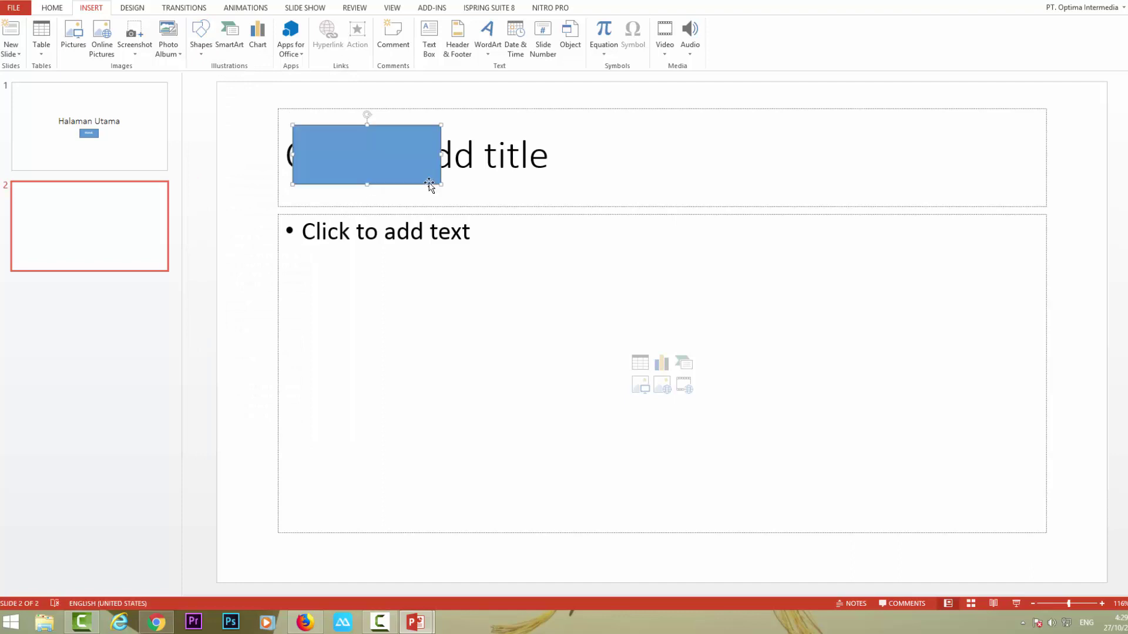
Step: Label the top-left rectangle 'Kembali'
right_click(350, 152)
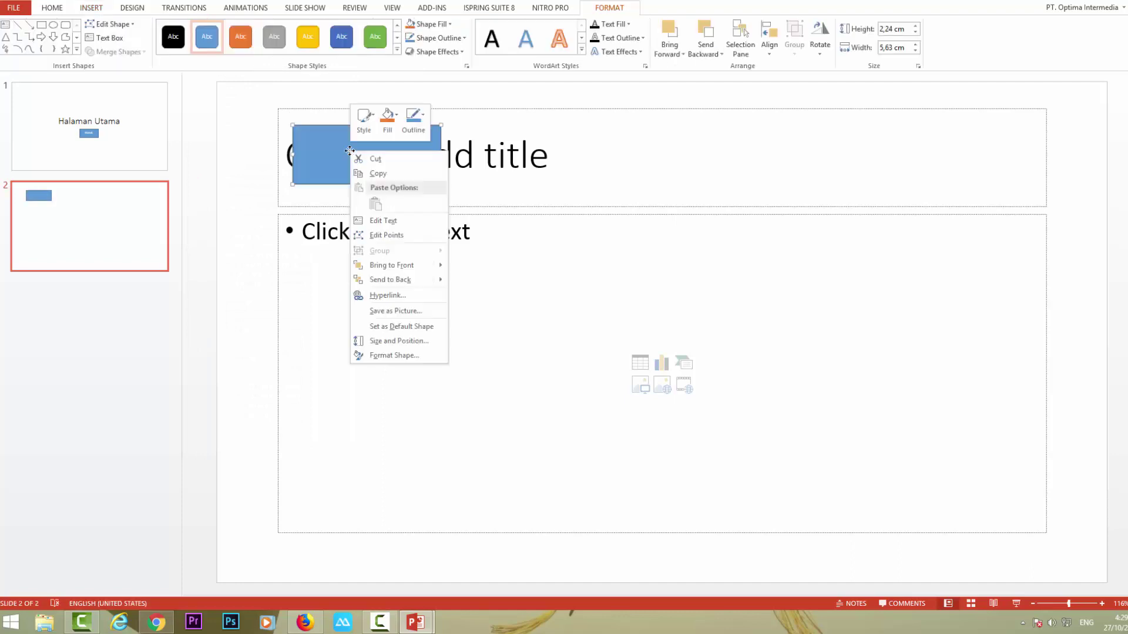
click(390, 221)
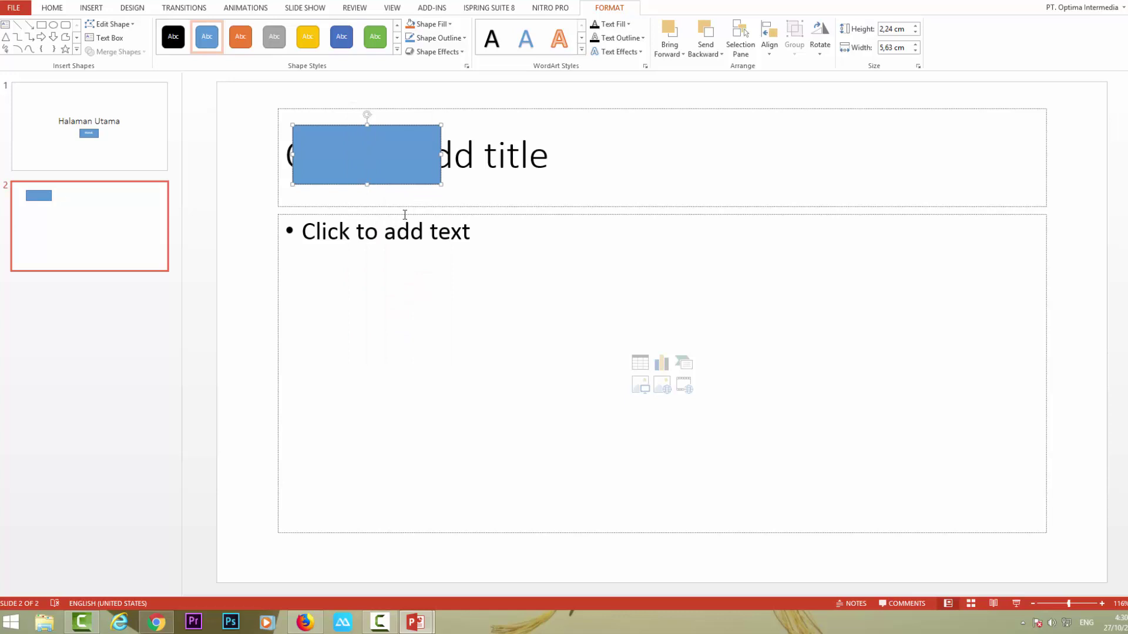
text(Kema)
key(BackSpace)
text(bali)
Step: Duplicate the Kembali button into a 'Lanjut' button at the top-right, then paste another copy
click(430, 128)
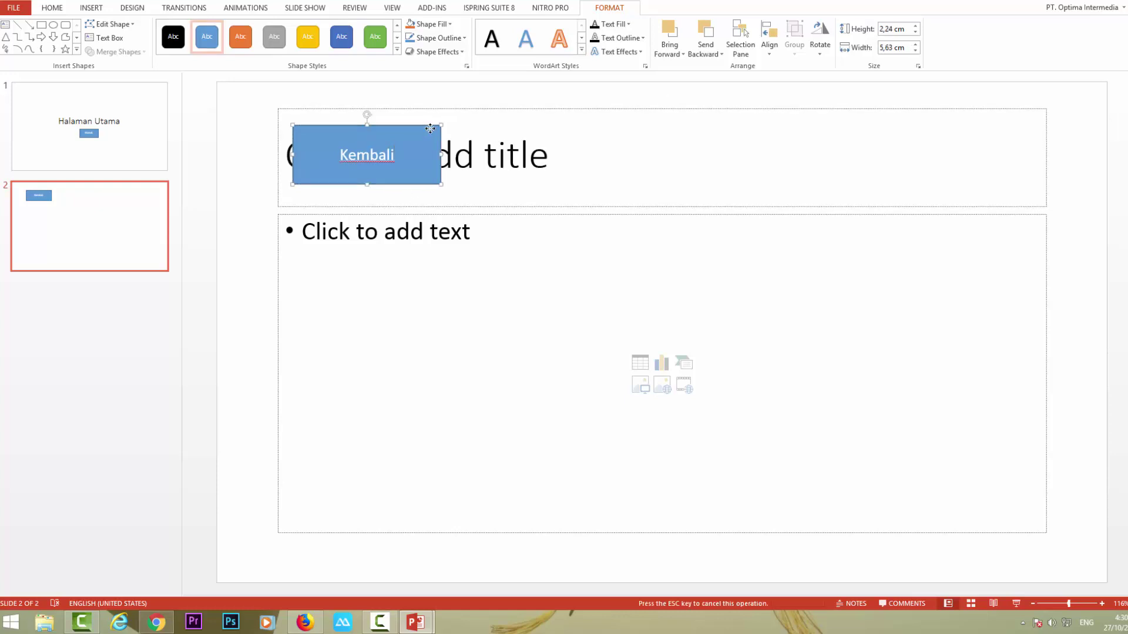
key(ctrl+c)
key(ctrl+v)
mouse_move(431, 141)
mouse_down()
mouse_move(1053, 138)
mouse_move(980, 126)
mouse_up()
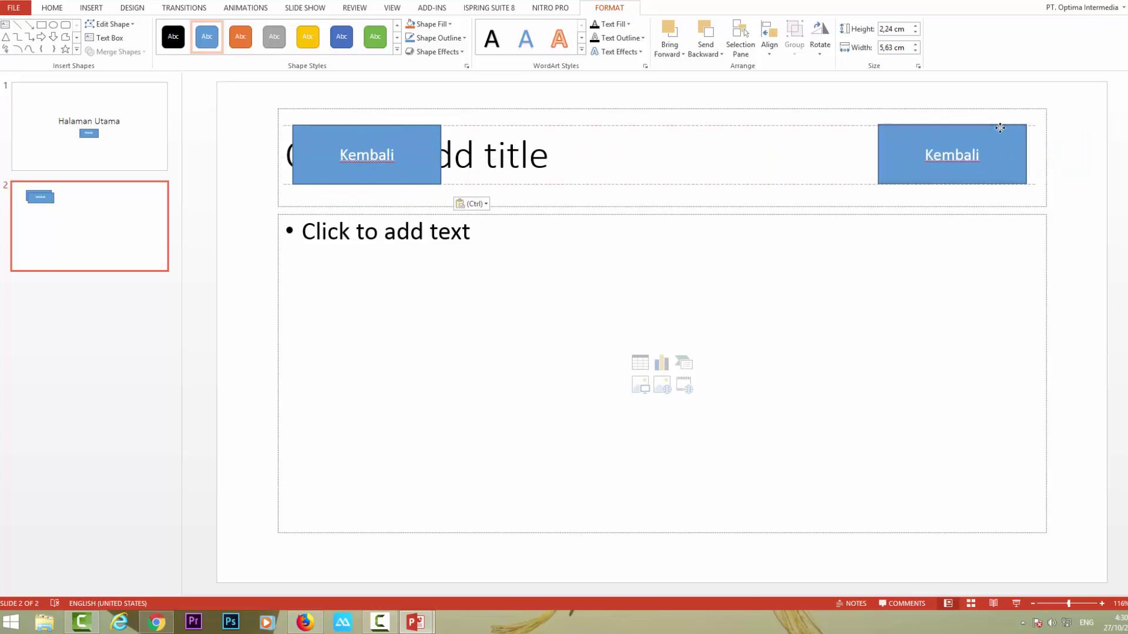
double_click(974, 155)
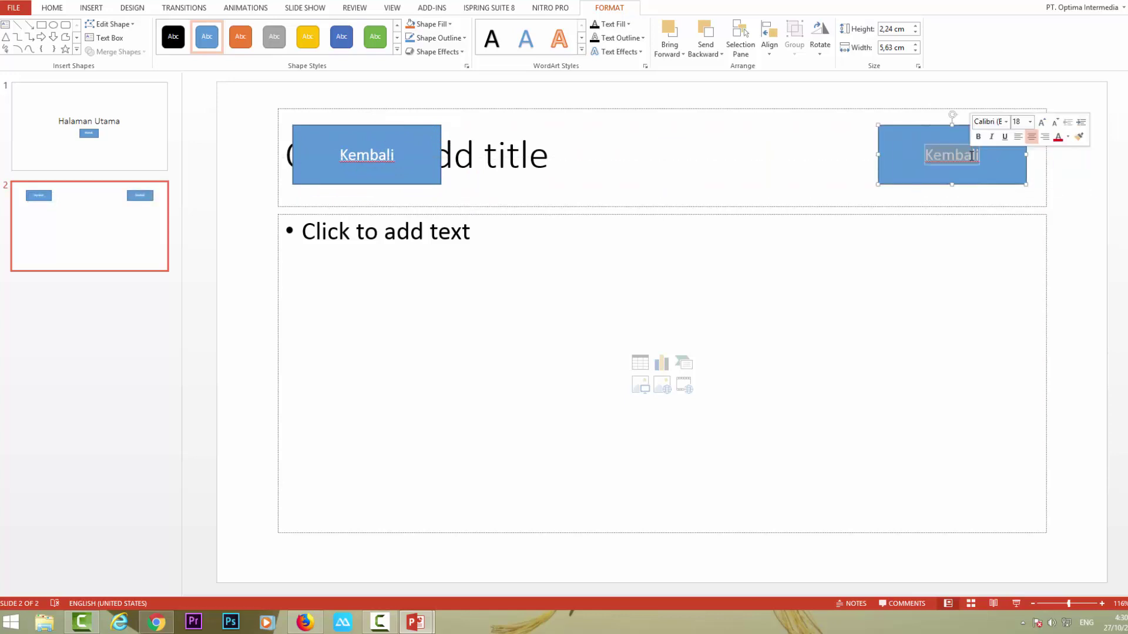
text(Lan)
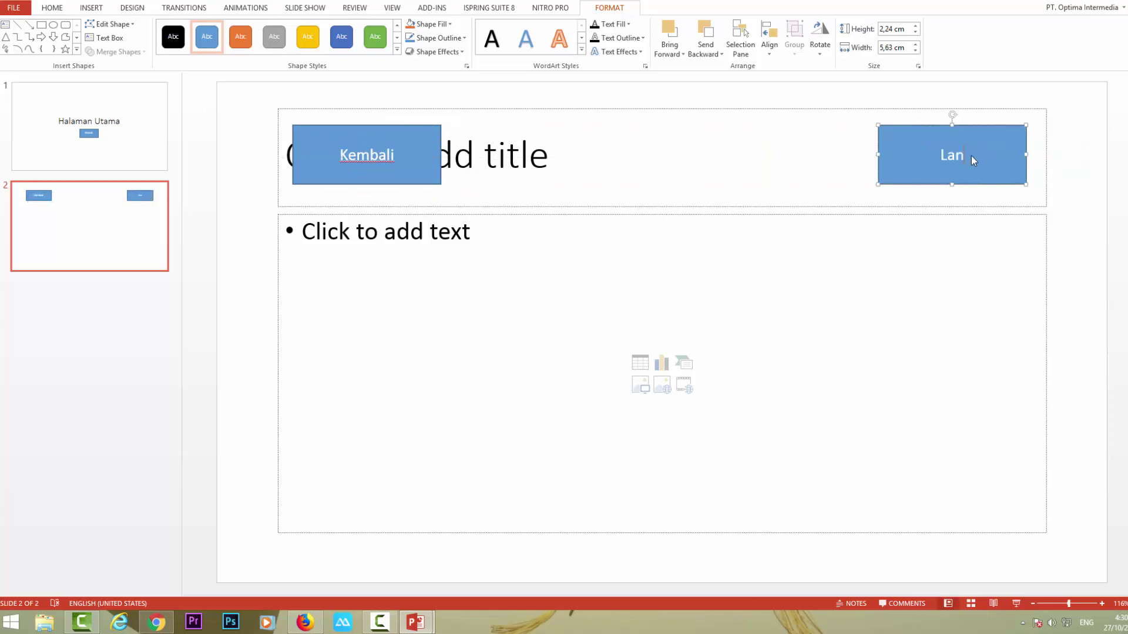
text(jut)
click(720, 210)
key(ctrl+v)
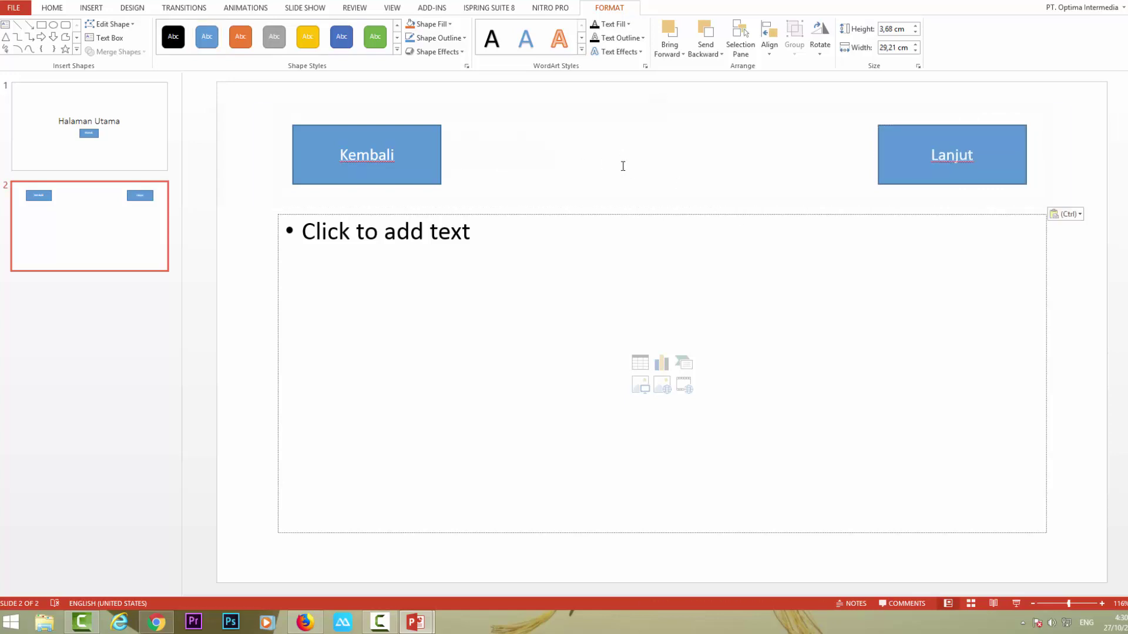
Step: Move the third copy to the bottom, relabel it 'Keluar', shrink it and place it bottom-right
drag(676, 181, 679, 466)
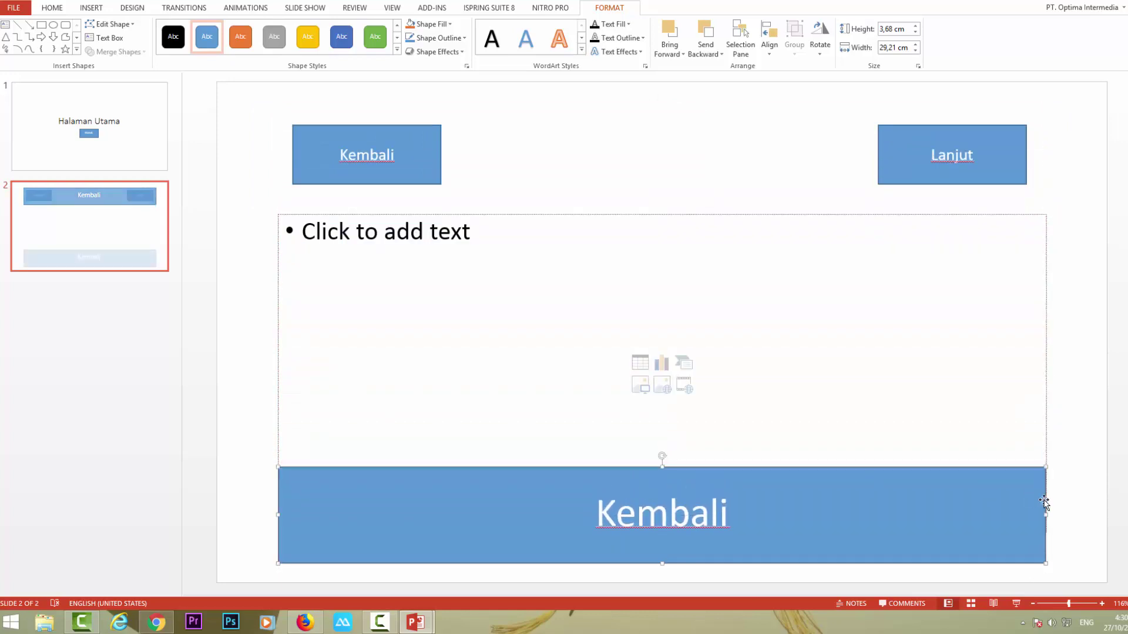
double_click(722, 515)
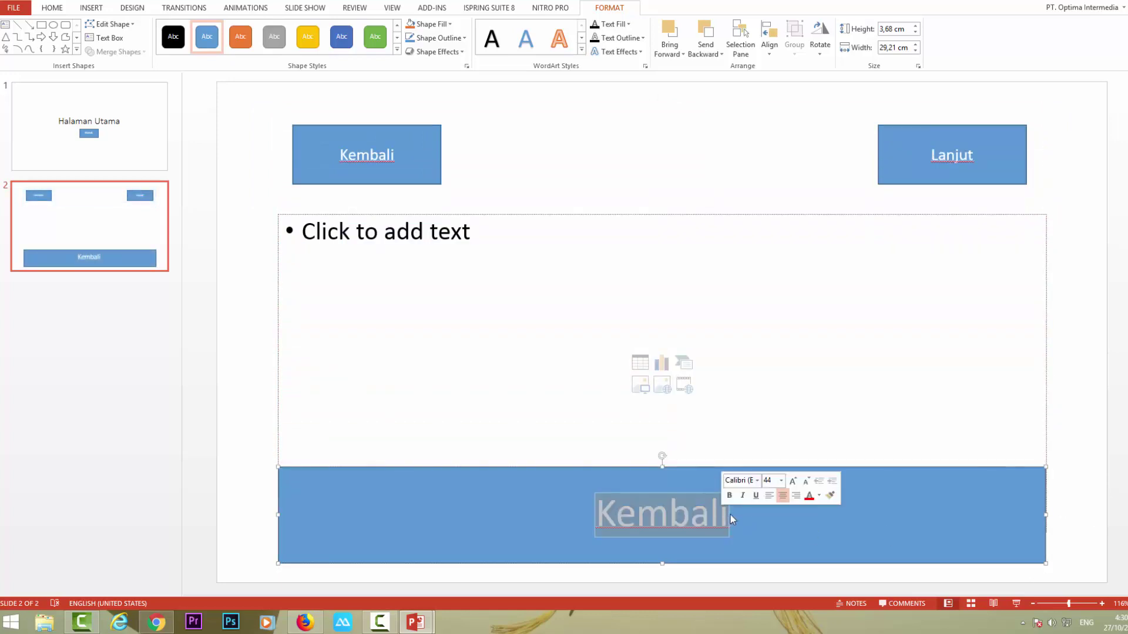
text(Keluar)
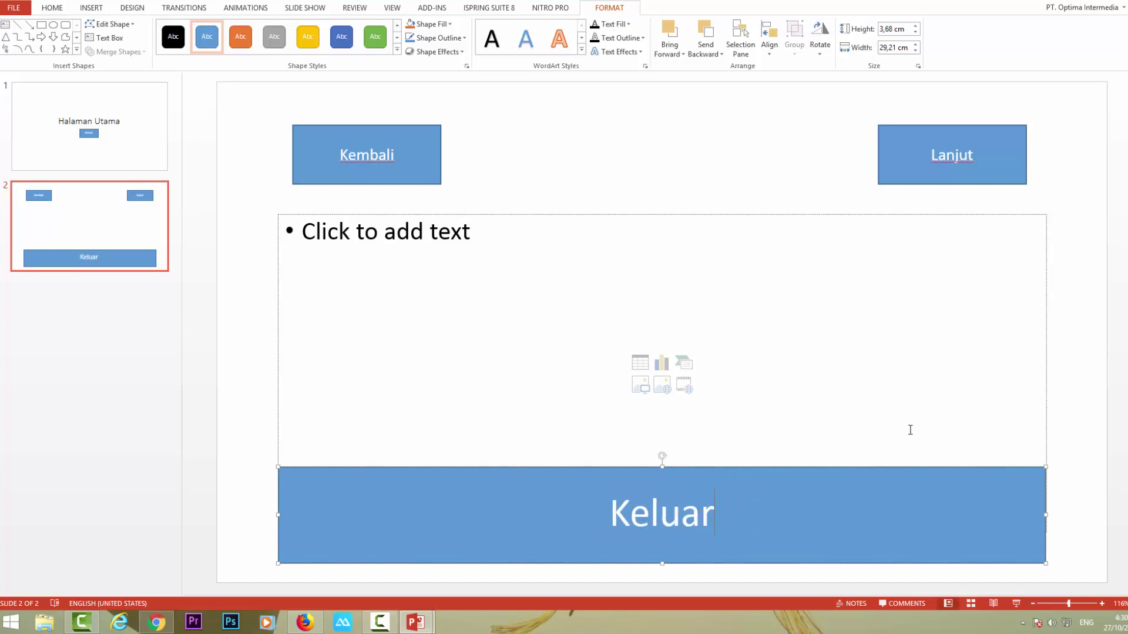
mouse_move(1046, 564)
mouse_down()
mouse_move(436, 512)
mouse_move(441, 520)
mouse_up()
mouse_move(404, 470)
mouse_down()
mouse_move(1025, 519)
mouse_move(1025, 508)
mouse_up()
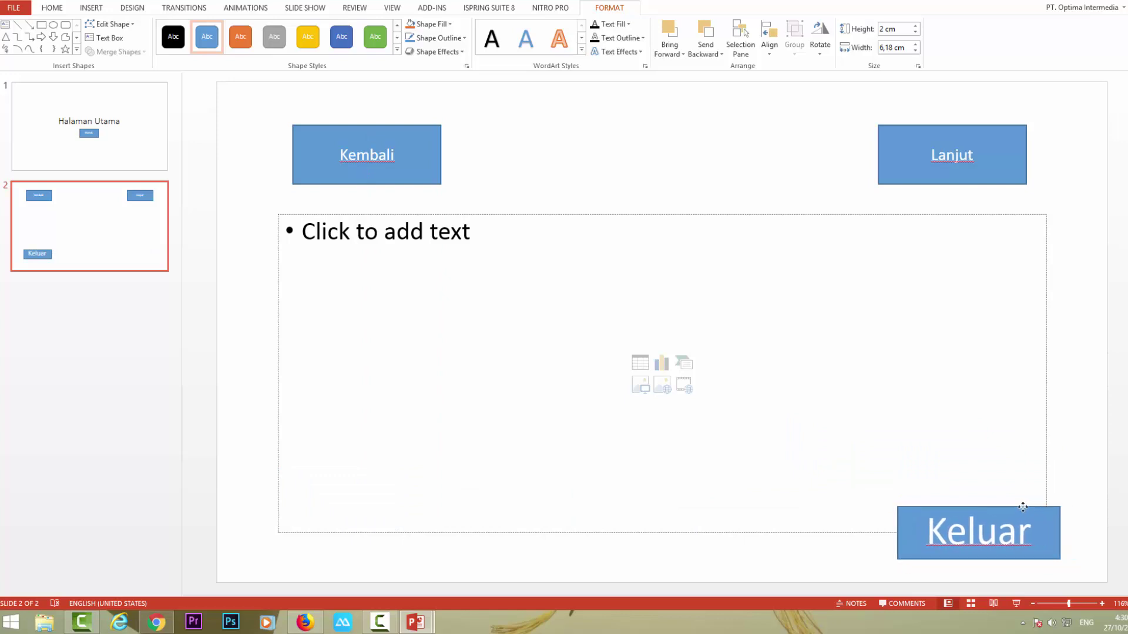
click(112, 288)
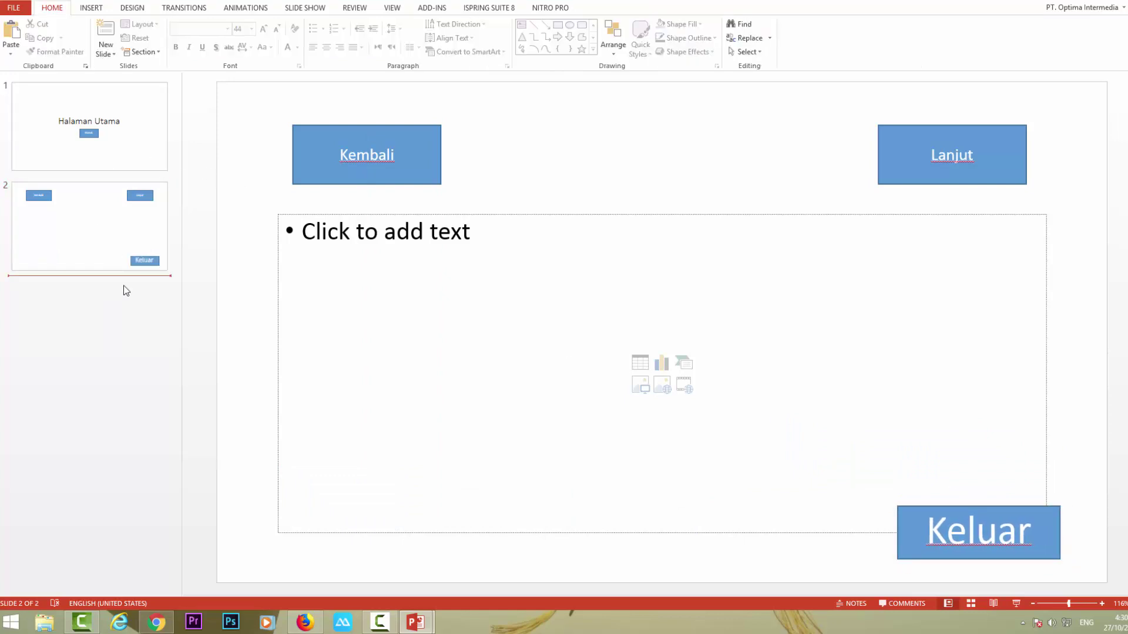
Step: Add slide 3 titled 'Halaman 3' and paste the navigation buttons onto it
key(Return)
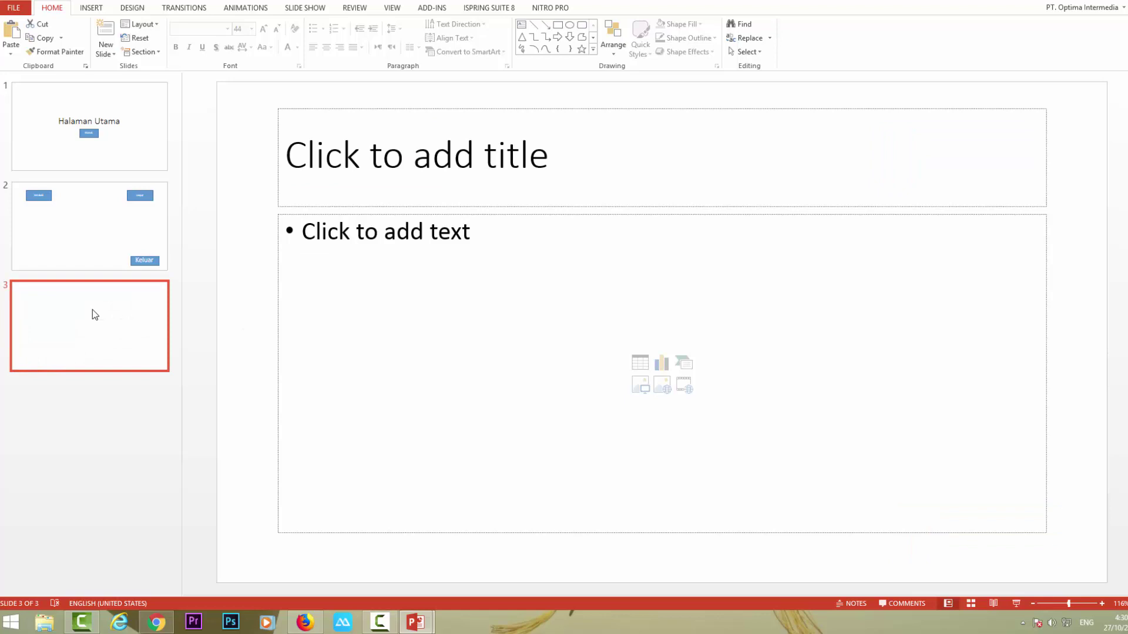
click(341, 173)
text(Halaman )
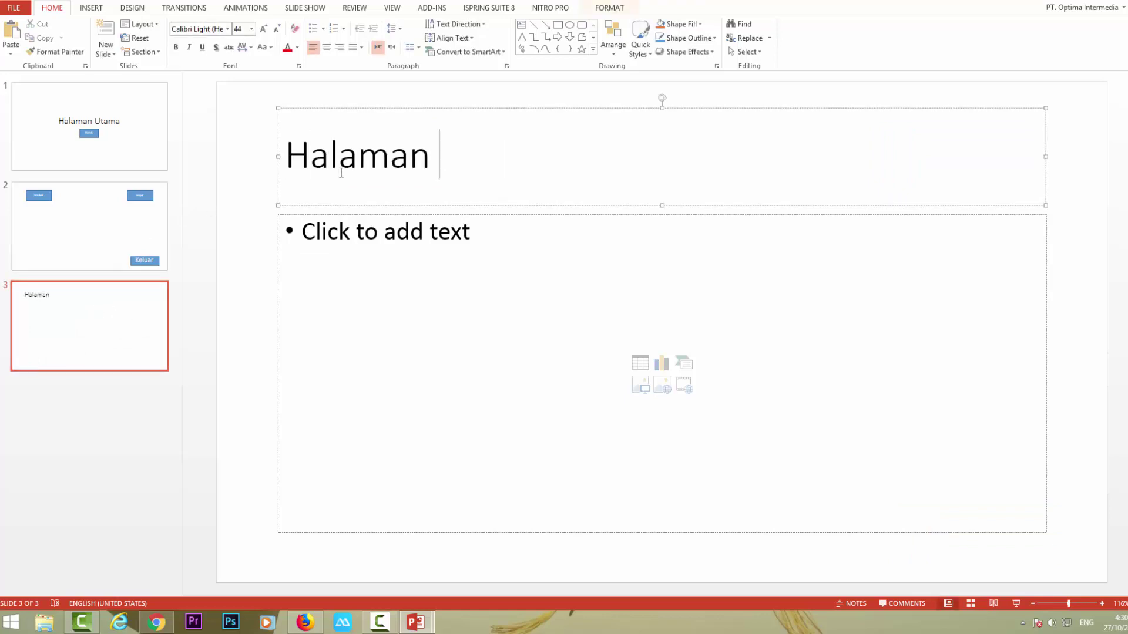
text(3)
click(168, 280)
click(150, 270)
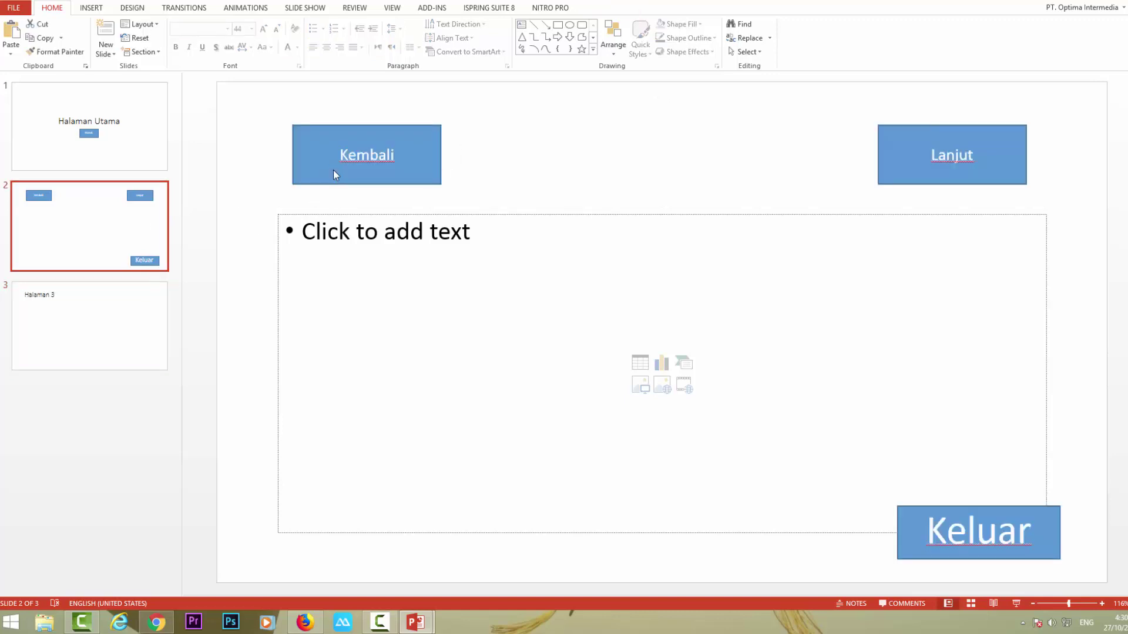
key(Down)
key(ctrl+v)
click(133, 161)
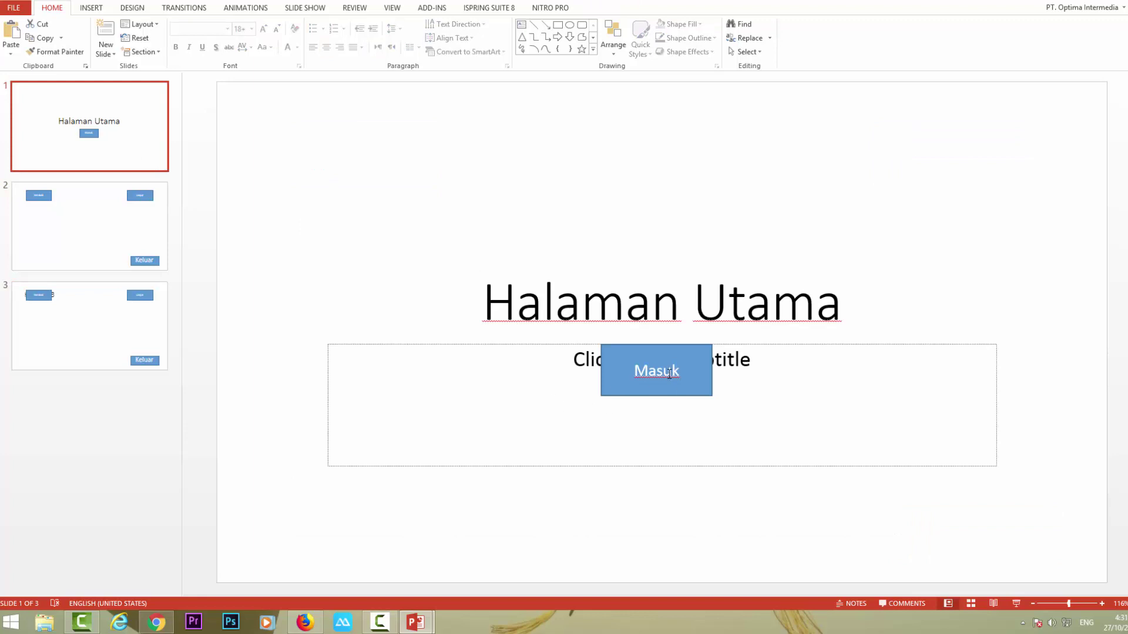
click(93, 227)
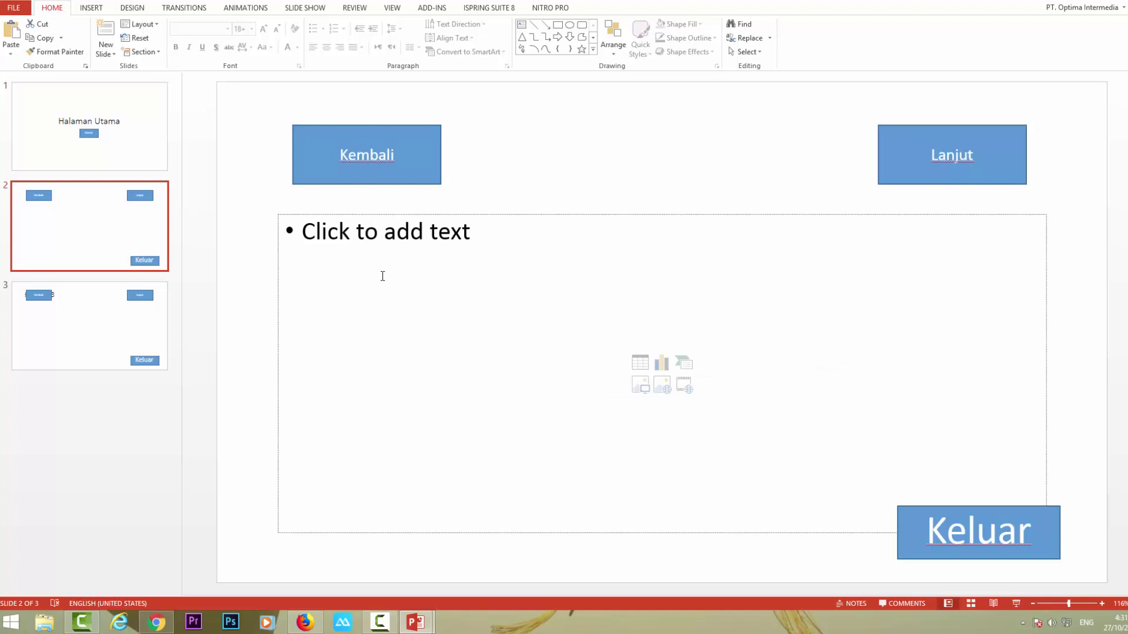
Step: Type 'Selamat Datang' in slide 2's body, then check slide 3 and return to slide 1
click(575, 304)
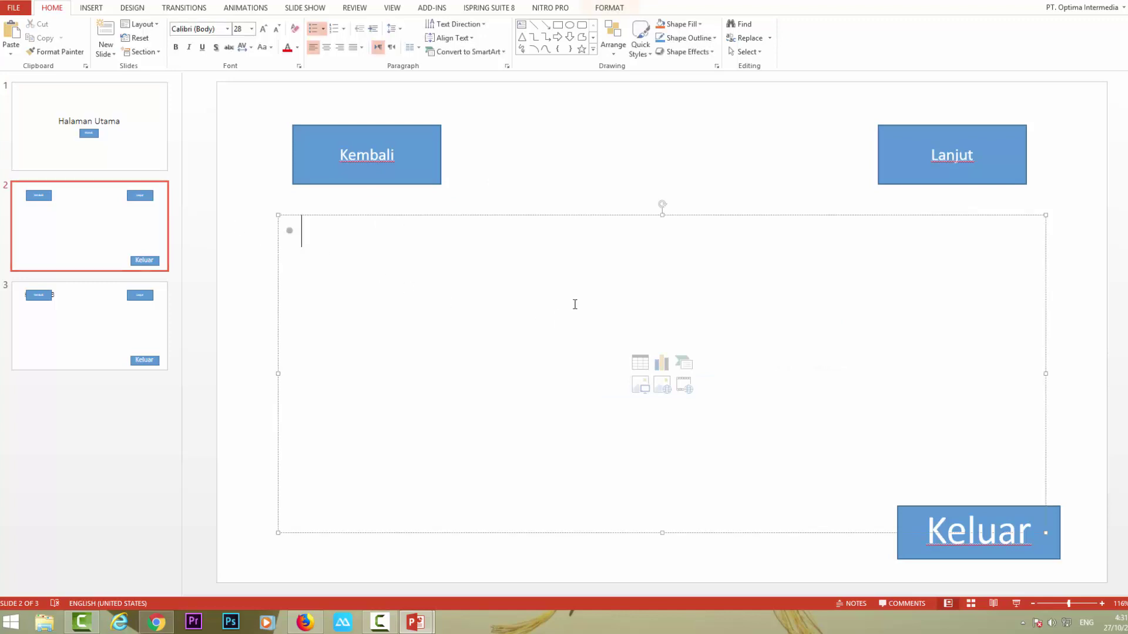
text(Selamat Darta)
key(BackSpace)
key(BackSpace)
key(BackSpace)
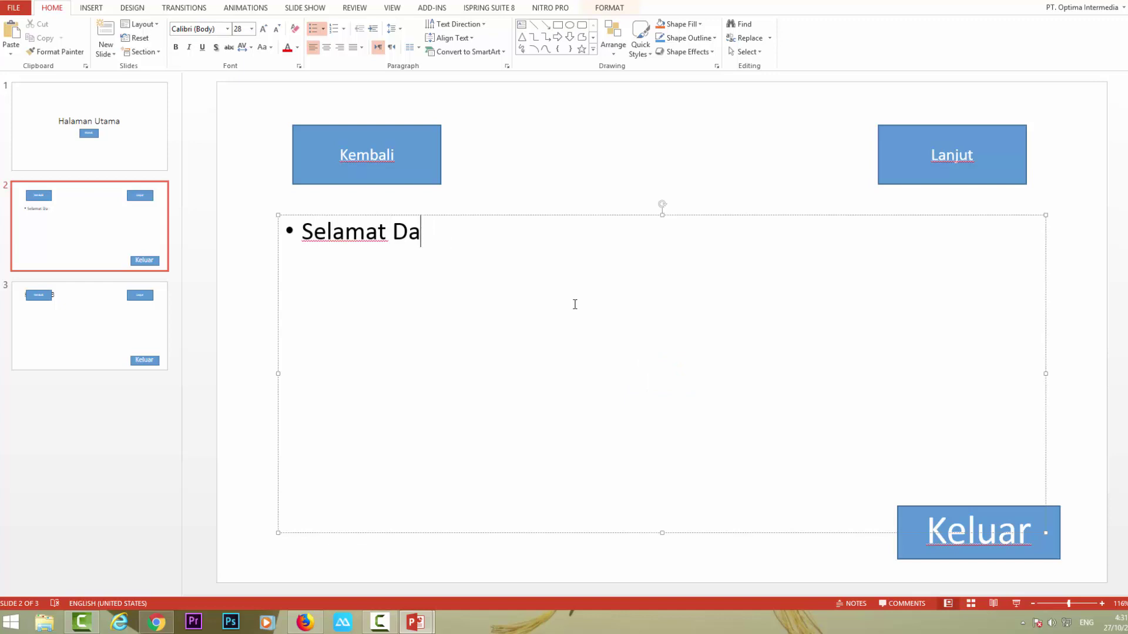
text(tang)
click(57, 325)
click(344, 245)
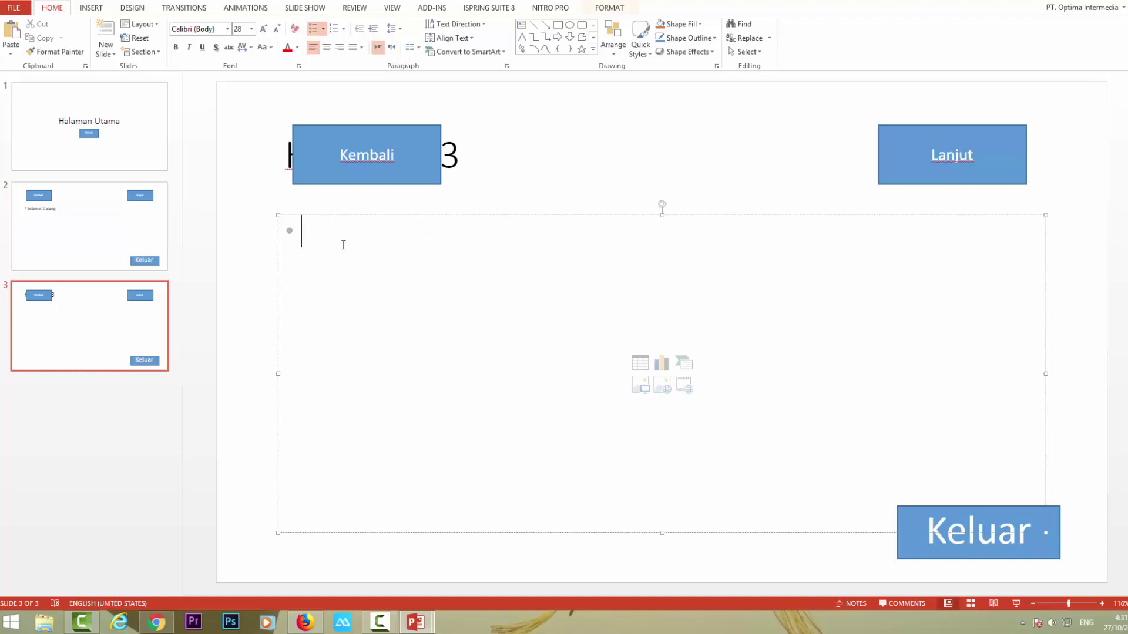
click(121, 155)
Step: Select the Masuk button and open its Action Settings from the Insert tab
click(673, 394)
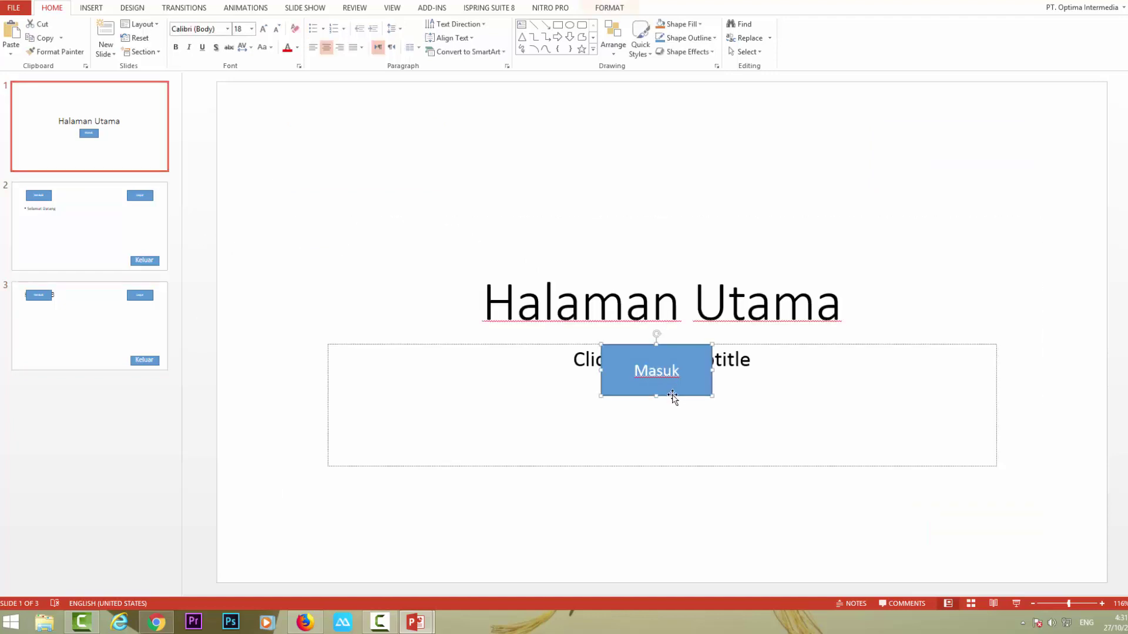
right_click(673, 395)
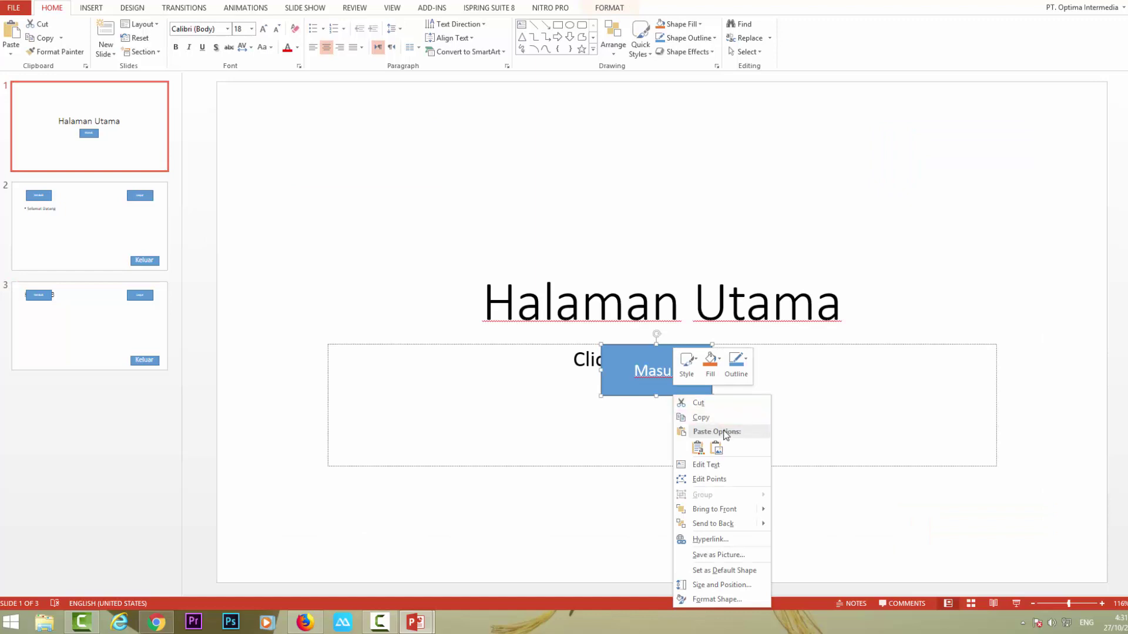
click(573, 293)
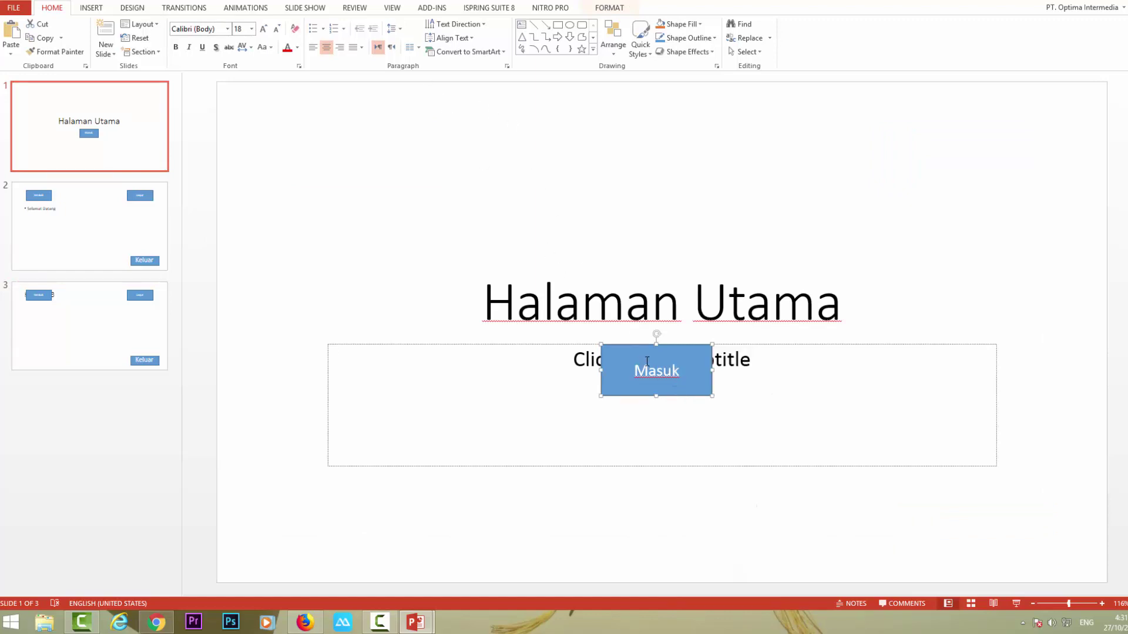
click(251, 9)
click(205, 10)
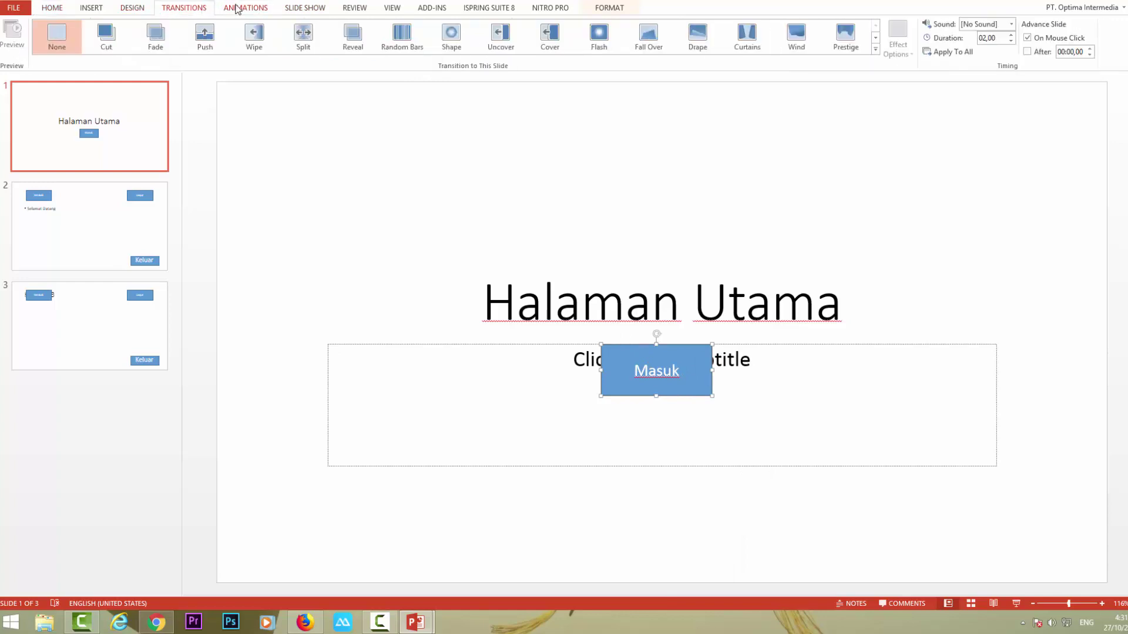
click(93, 10)
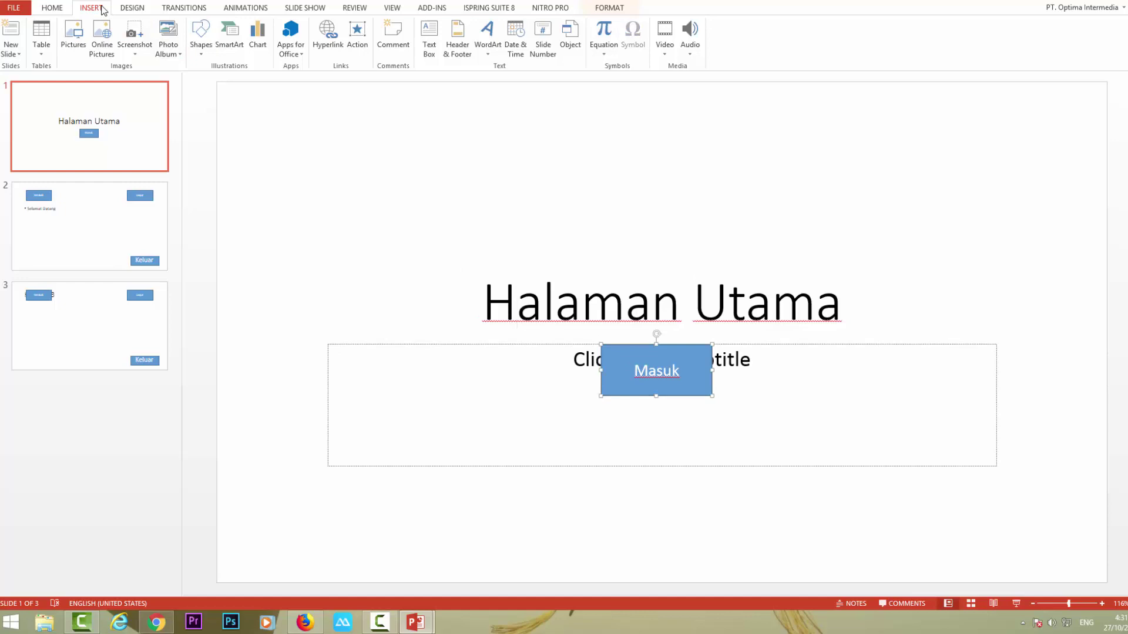
click(357, 32)
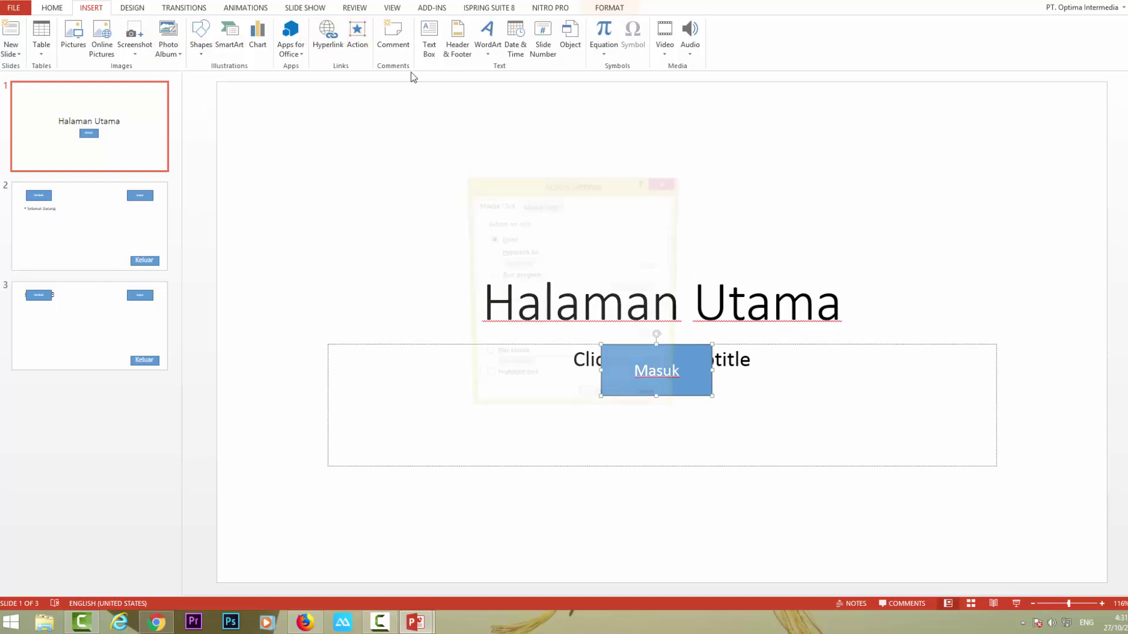
Step: Set Masuk's click action to hyperlink to slide 2
drag(562, 186, 351, 226)
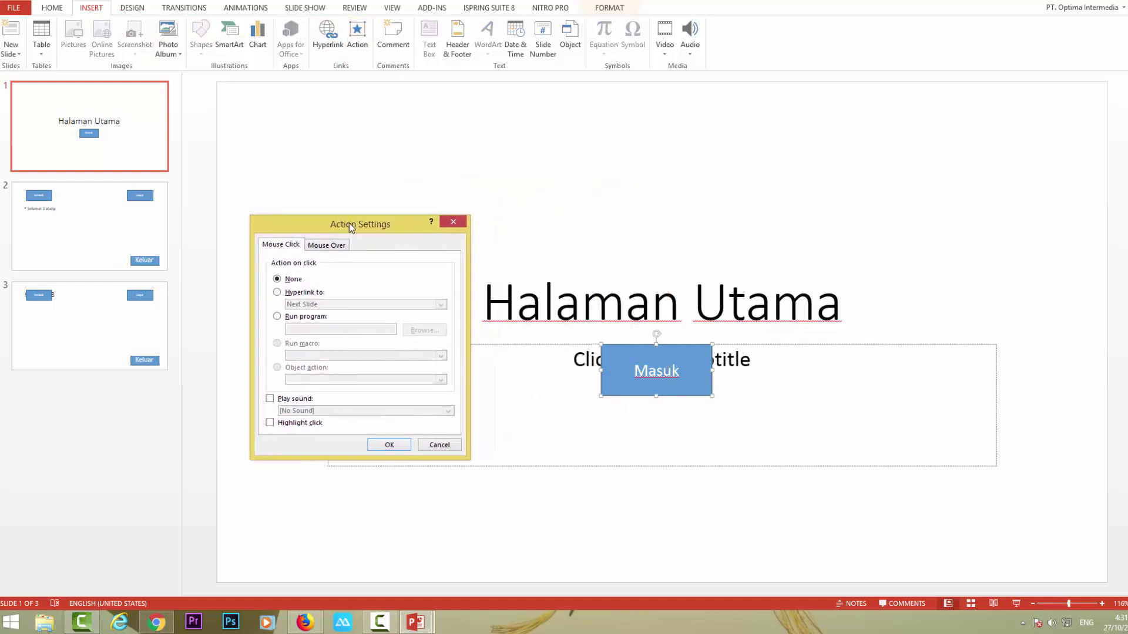
click(277, 292)
click(339, 304)
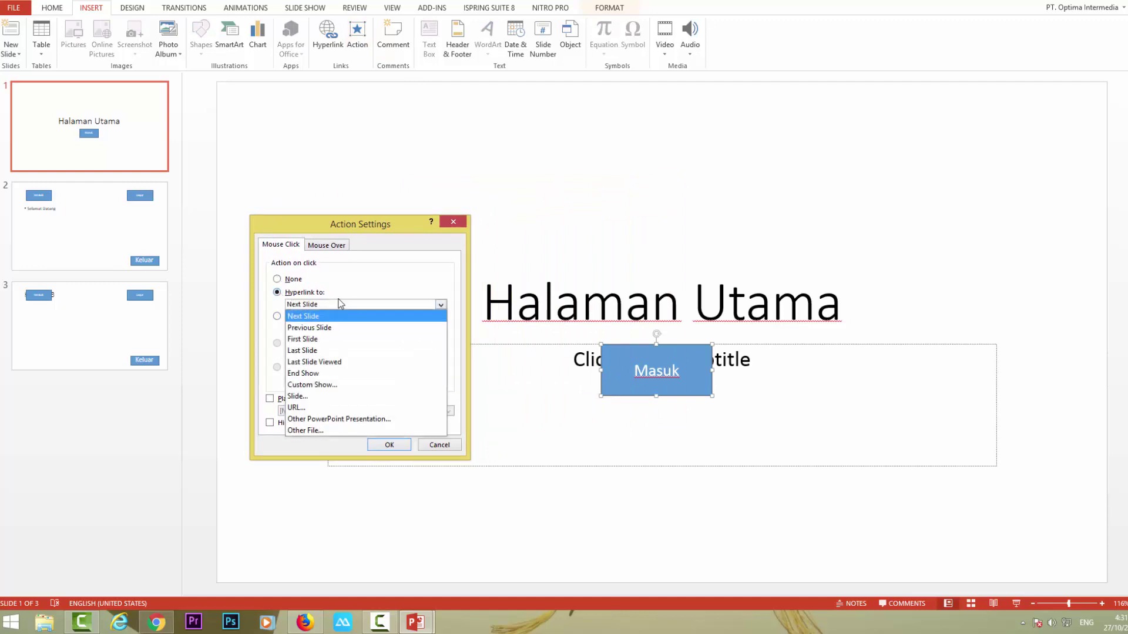
click(332, 397)
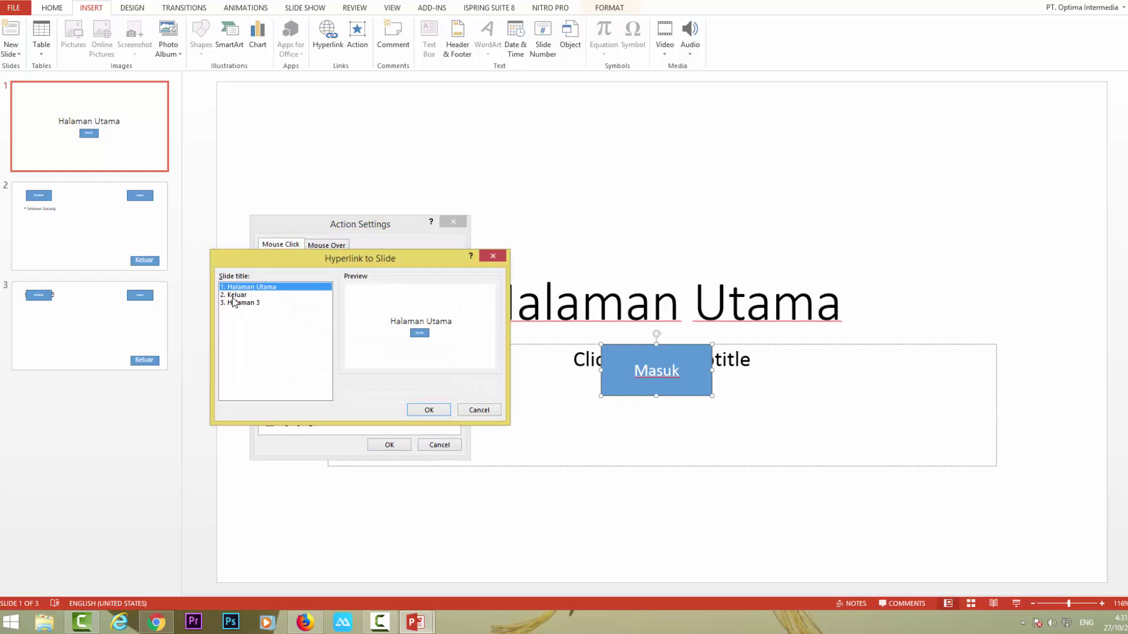
click(235, 295)
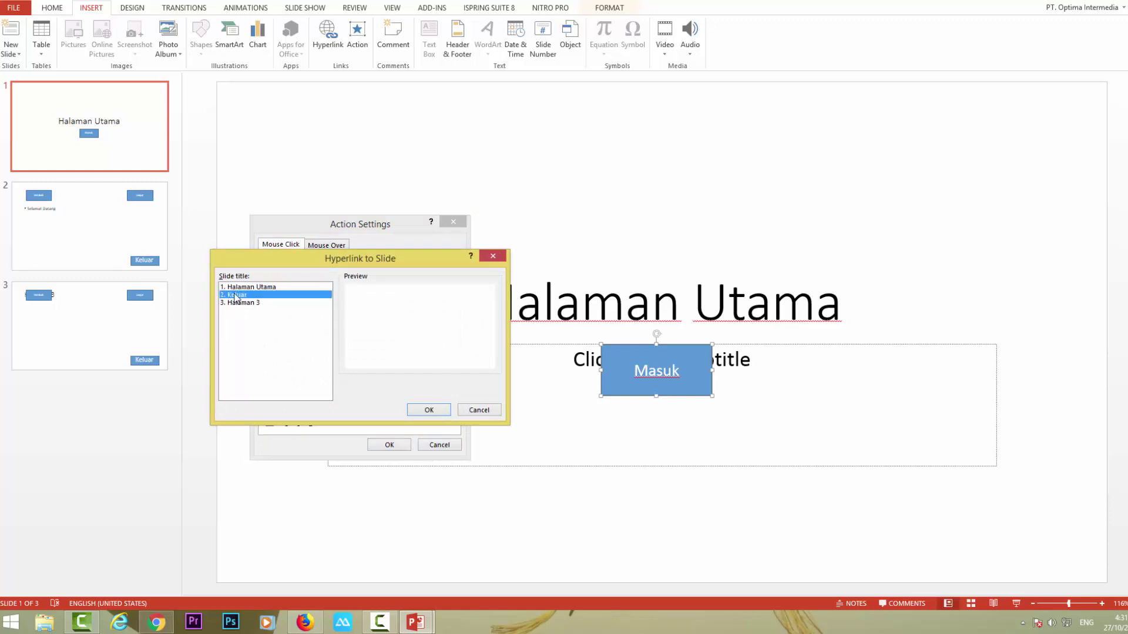
click(429, 412)
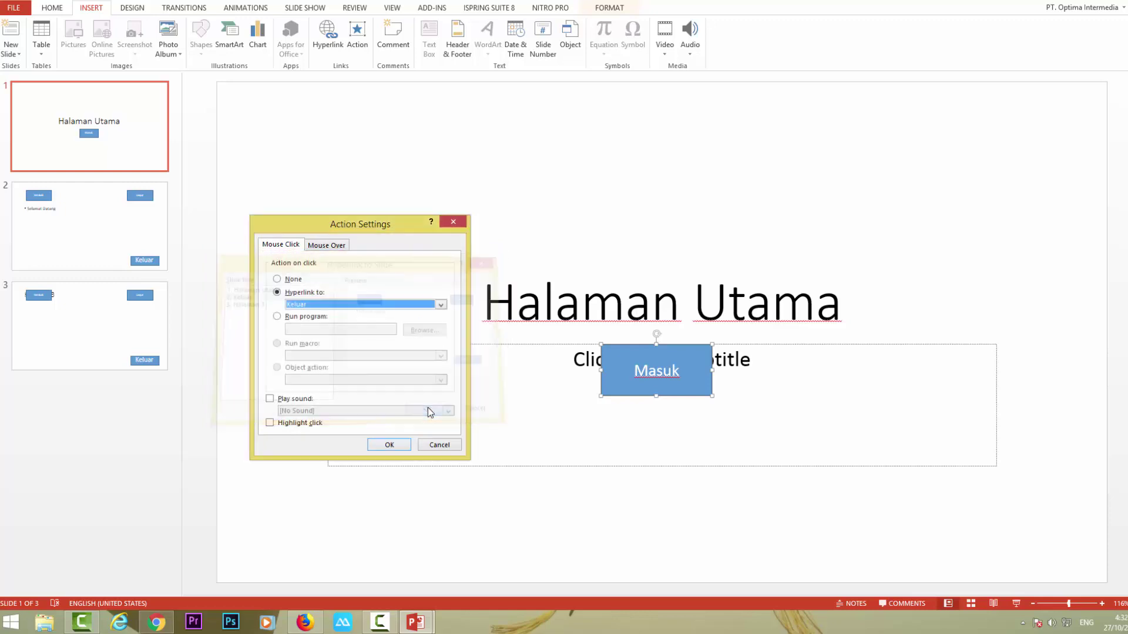
click(388, 445)
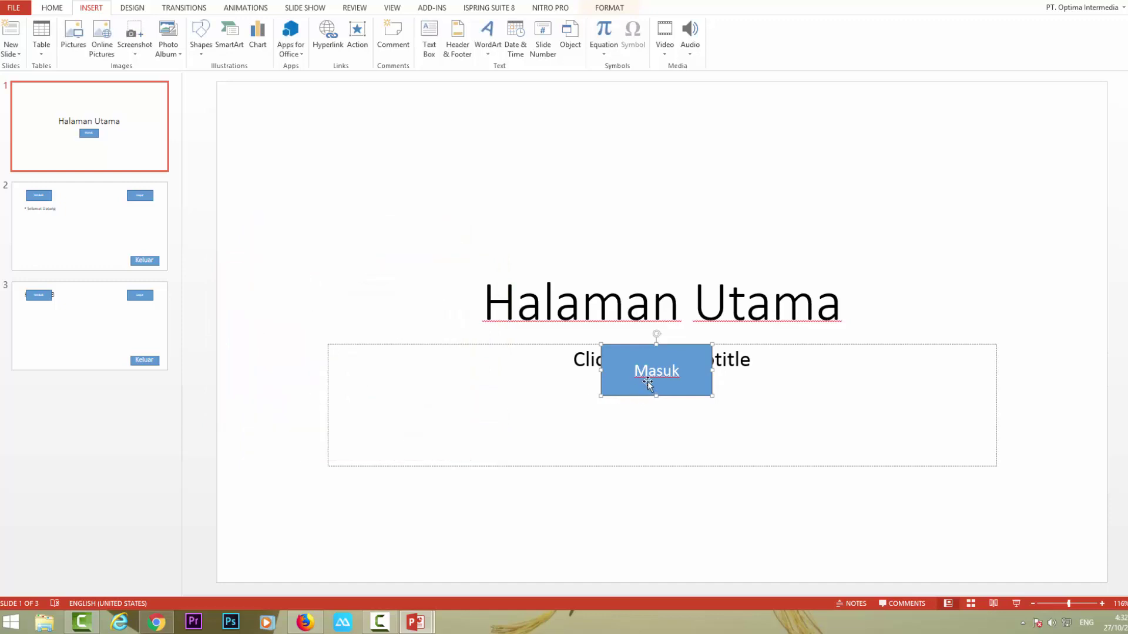
Step: On slide 2, give the Kembali button a Hyperlink to Previous Slide click action
click(81, 146)
click(96, 217)
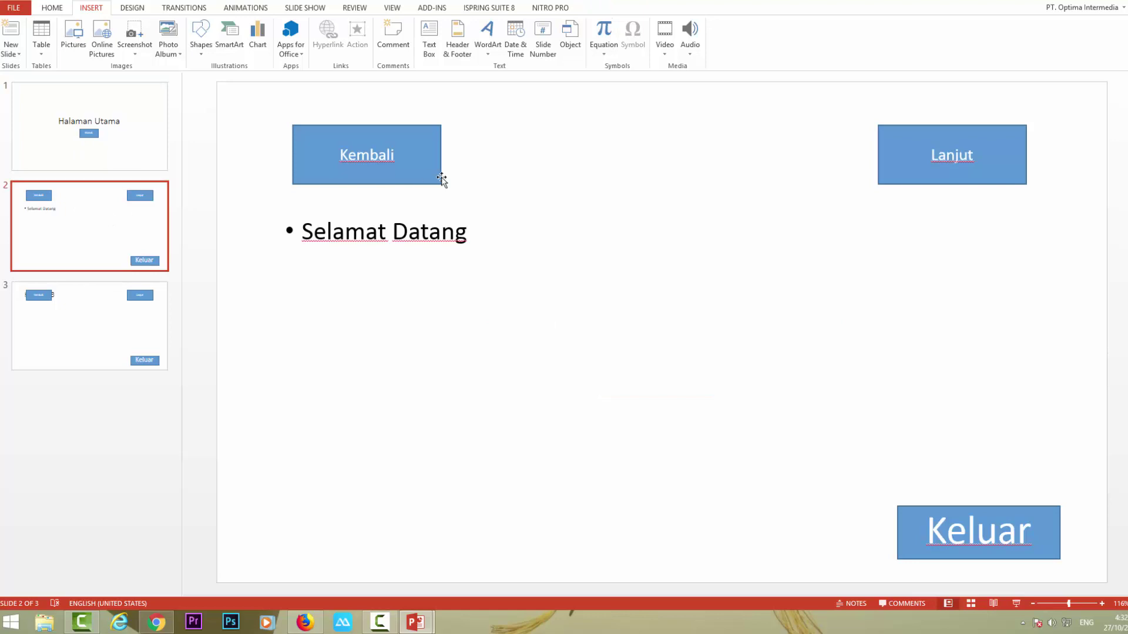
click(380, 180)
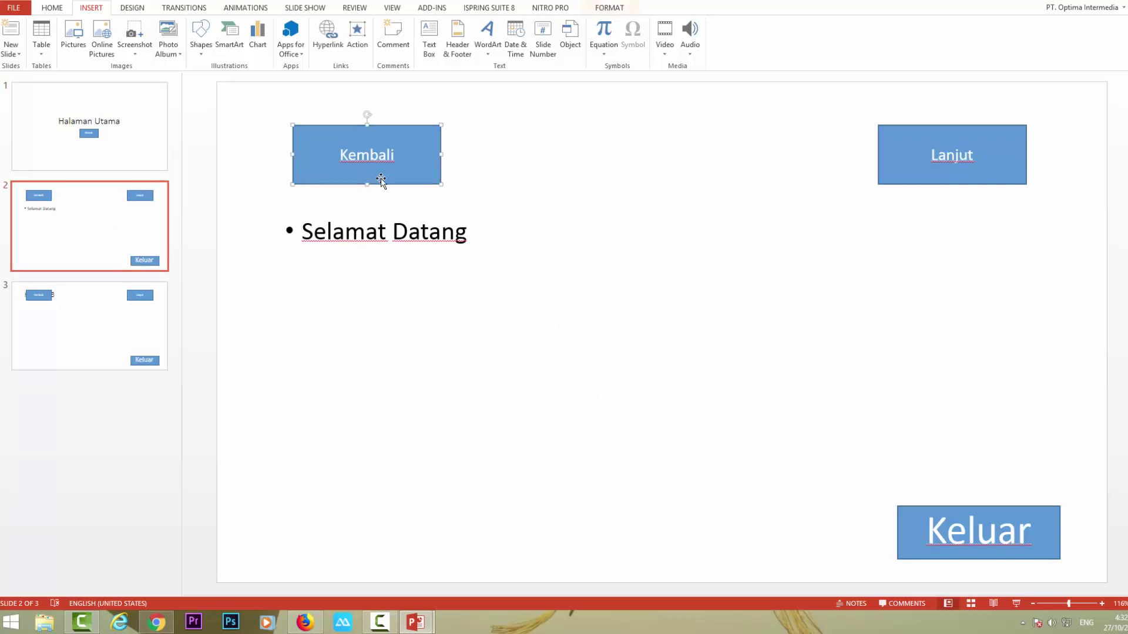
right_click(381, 180)
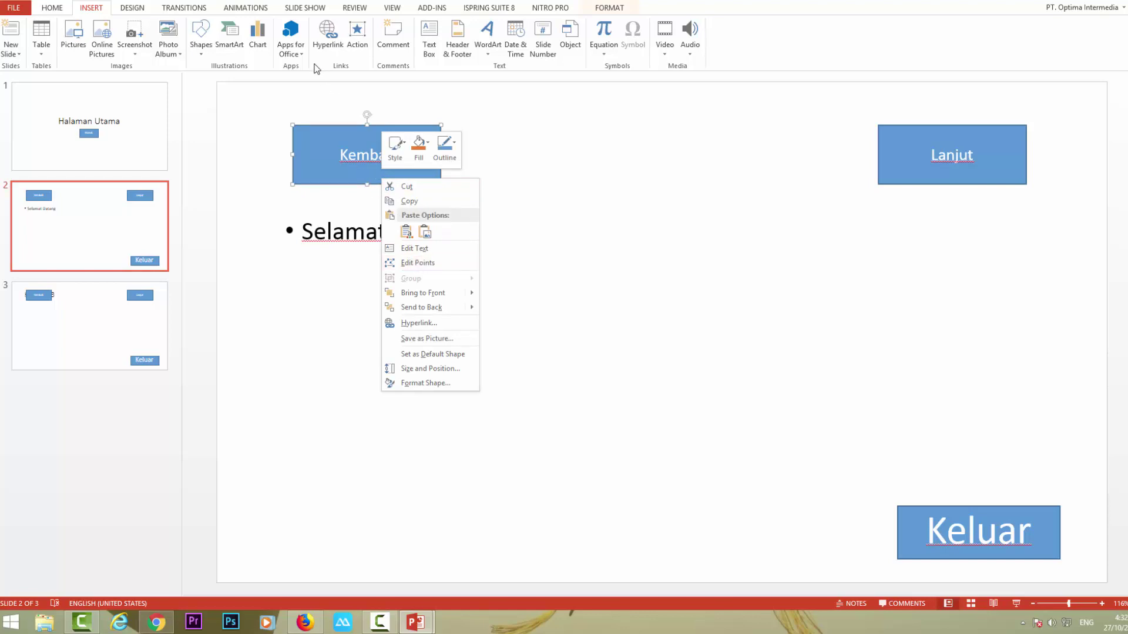
click(356, 39)
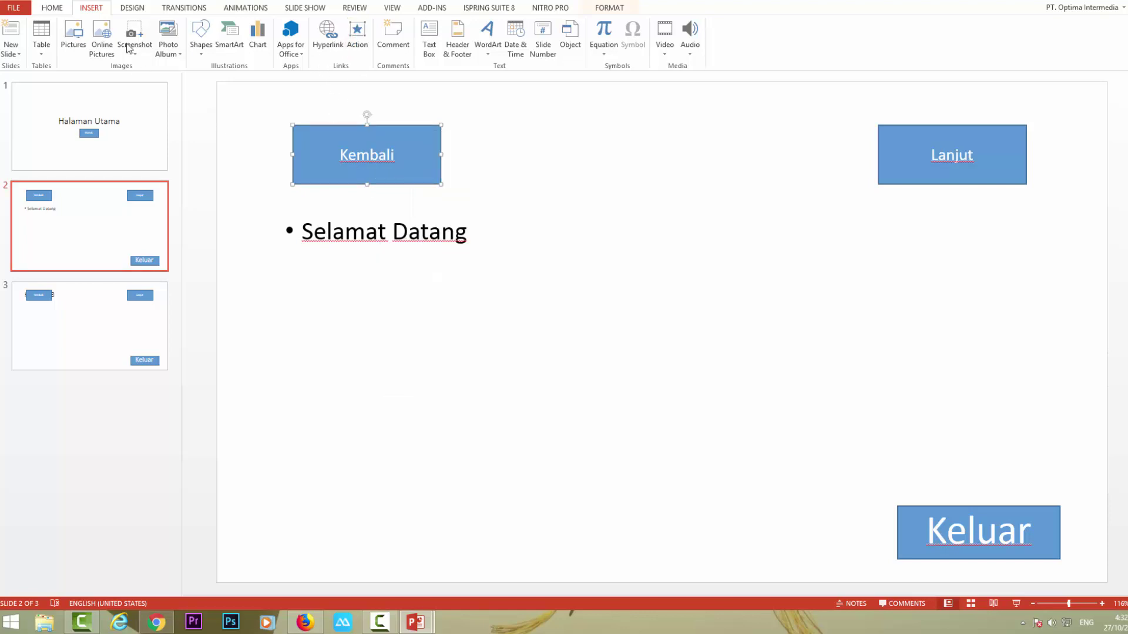
click(356, 39)
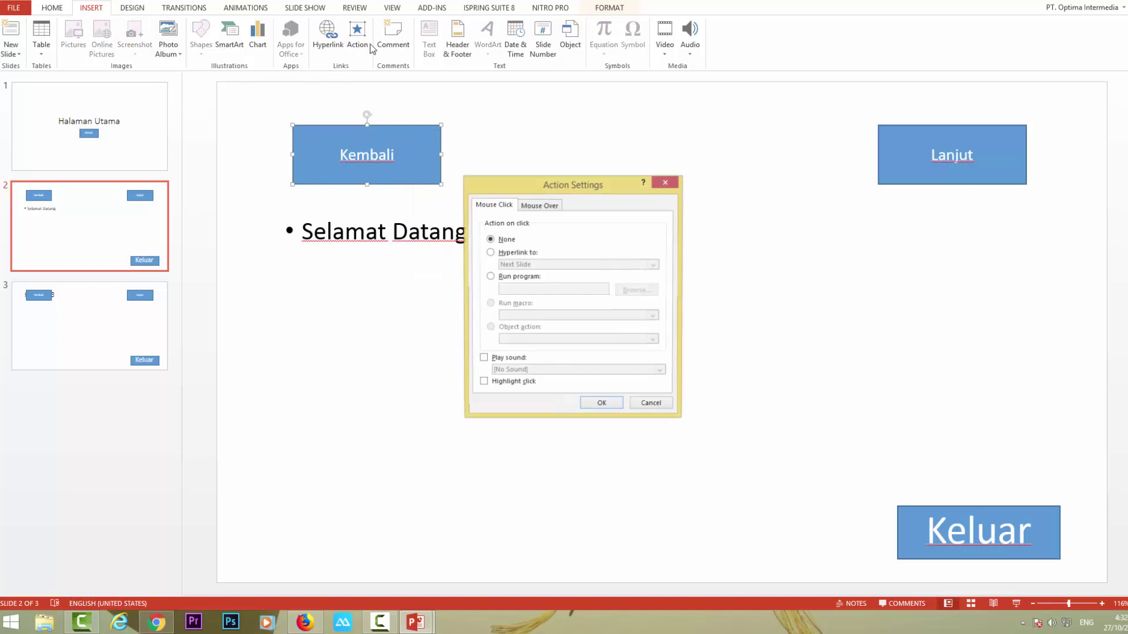
click(510, 254)
click(526, 265)
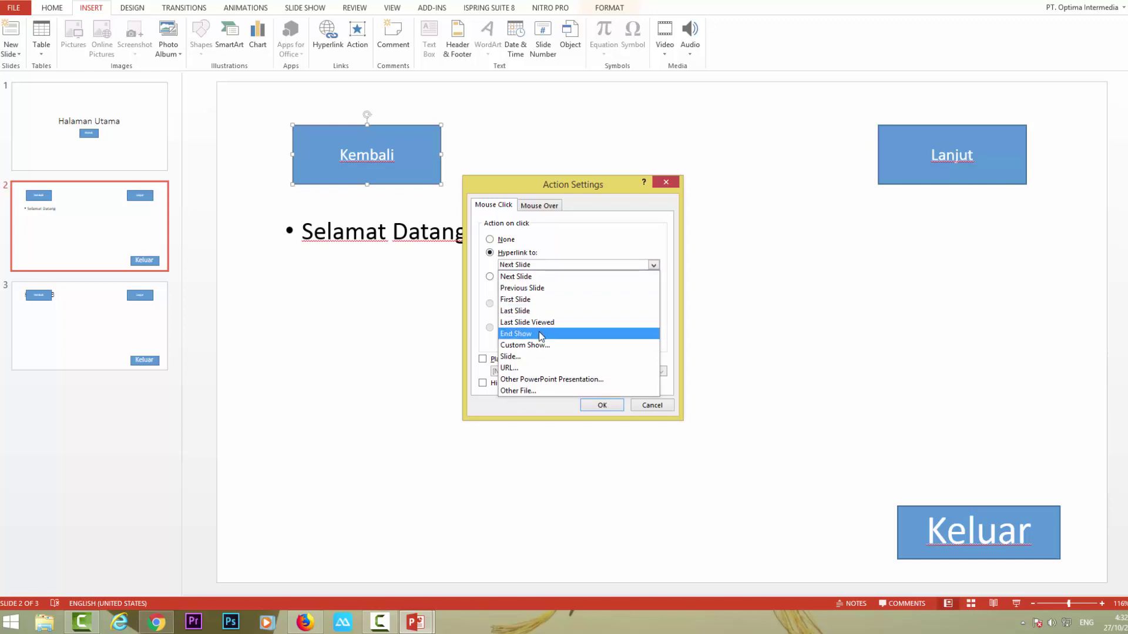
click(529, 288)
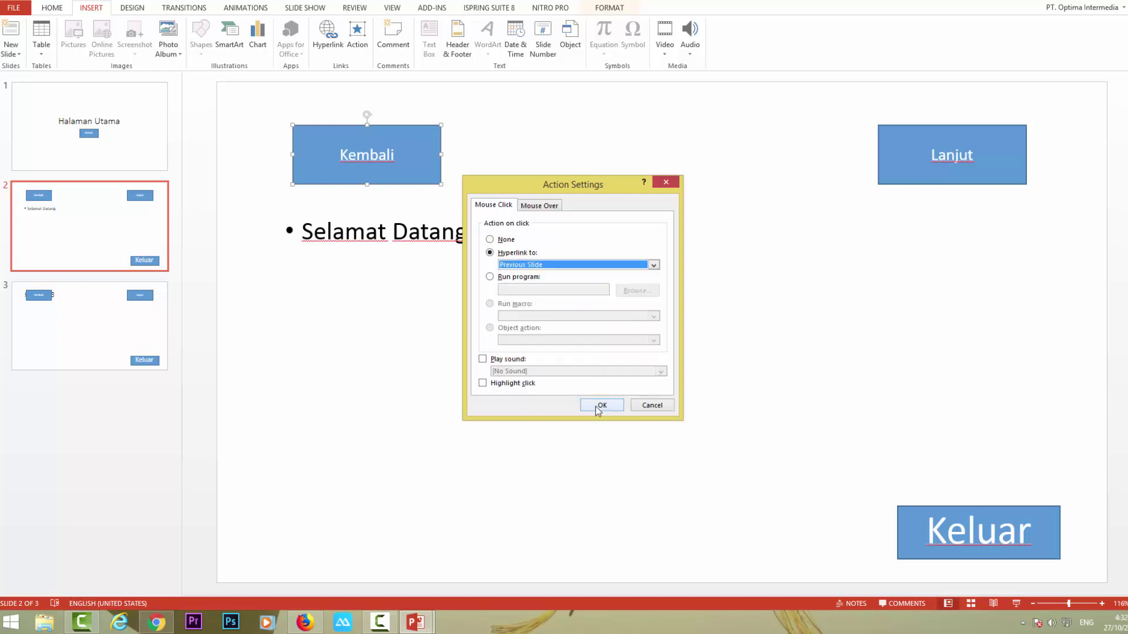
click(598, 406)
Step: Give the Lanjut button a Hyperlink to Next Slide click action
click(957, 120)
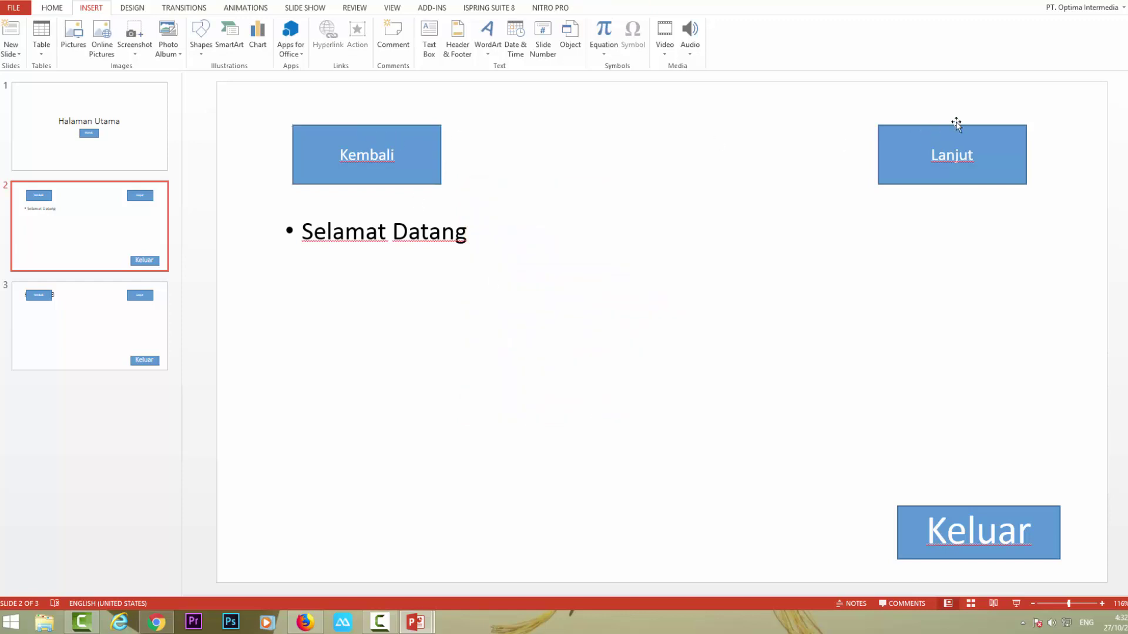
right_click(957, 124)
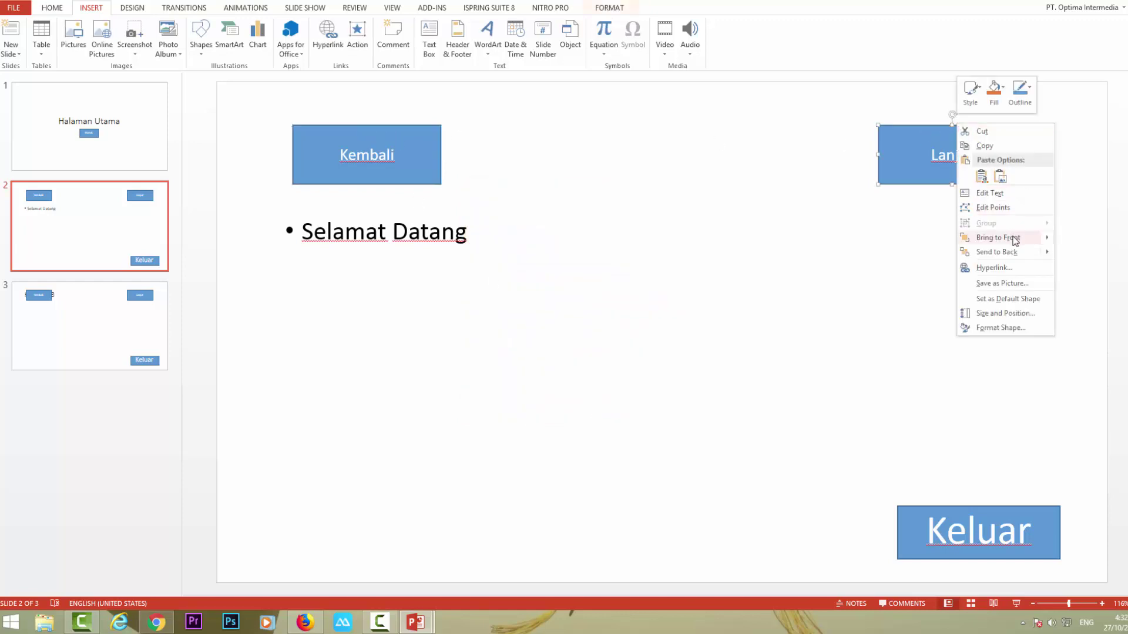
click(352, 39)
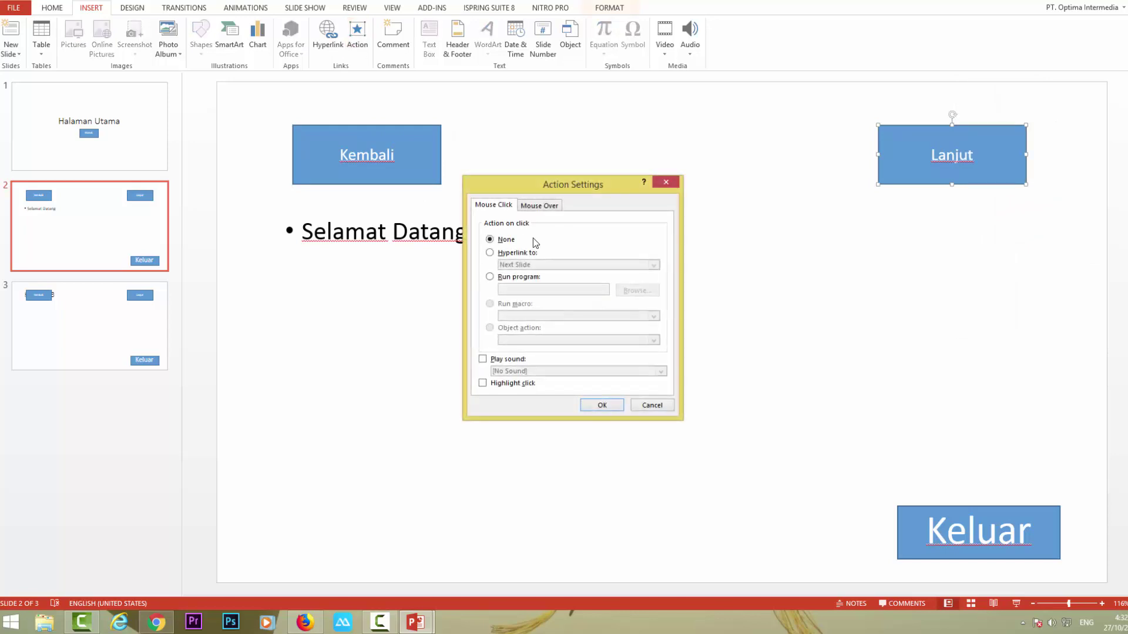
click(504, 254)
click(522, 266)
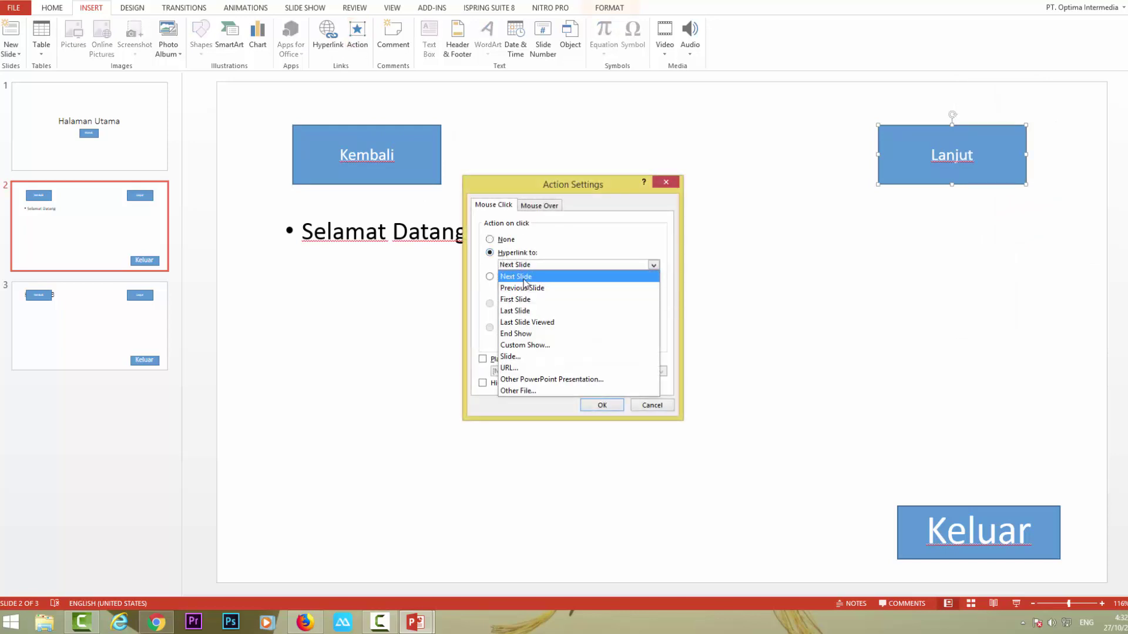
click(524, 277)
click(600, 405)
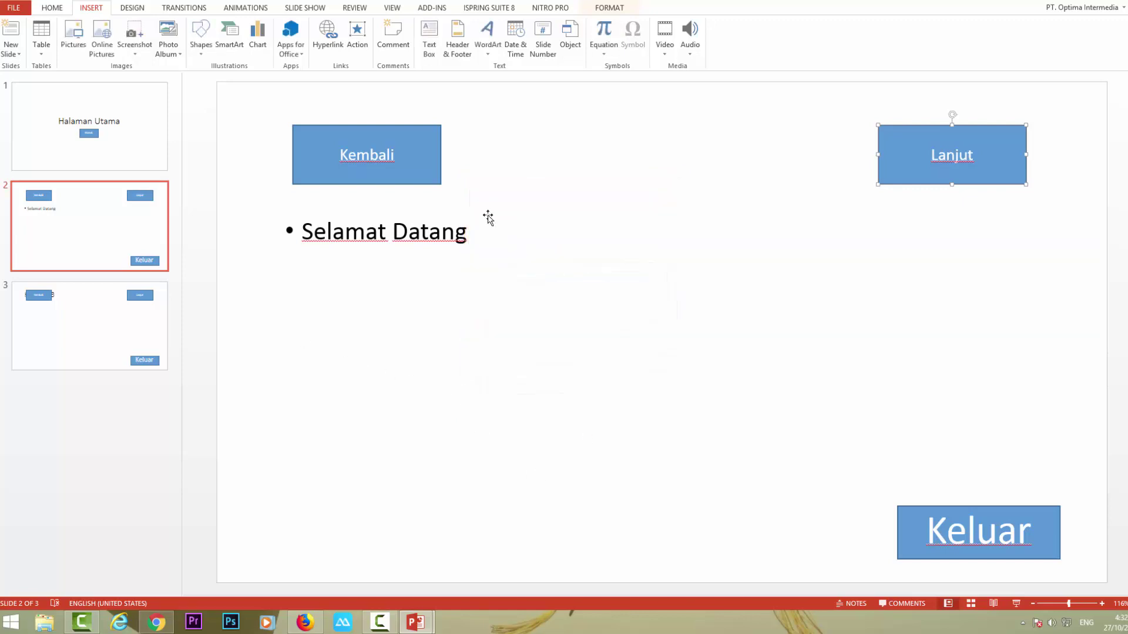
Step: Give the Keluar button a Hyperlink to End Show click action
click(905, 562)
right_click(962, 508)
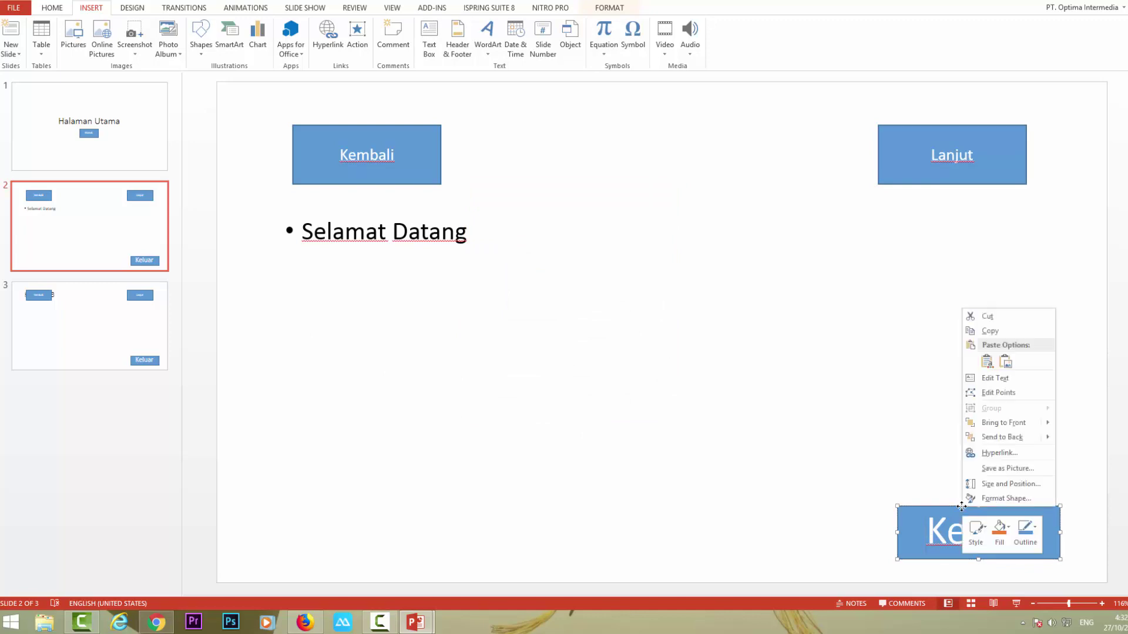
click(354, 37)
click(490, 253)
click(512, 265)
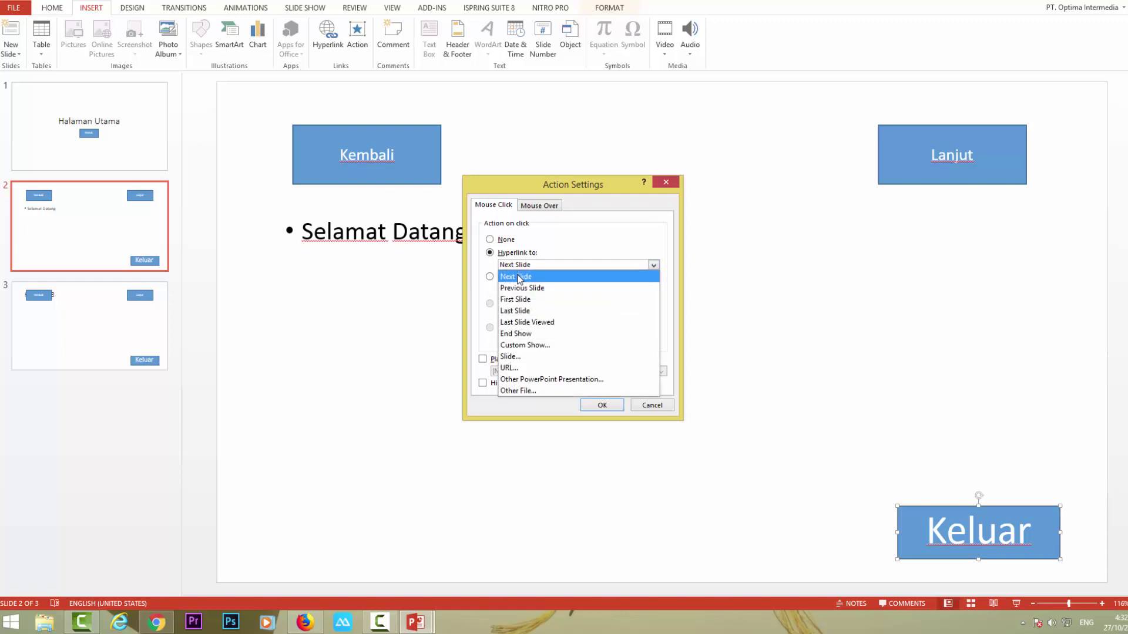
click(516, 333)
click(591, 407)
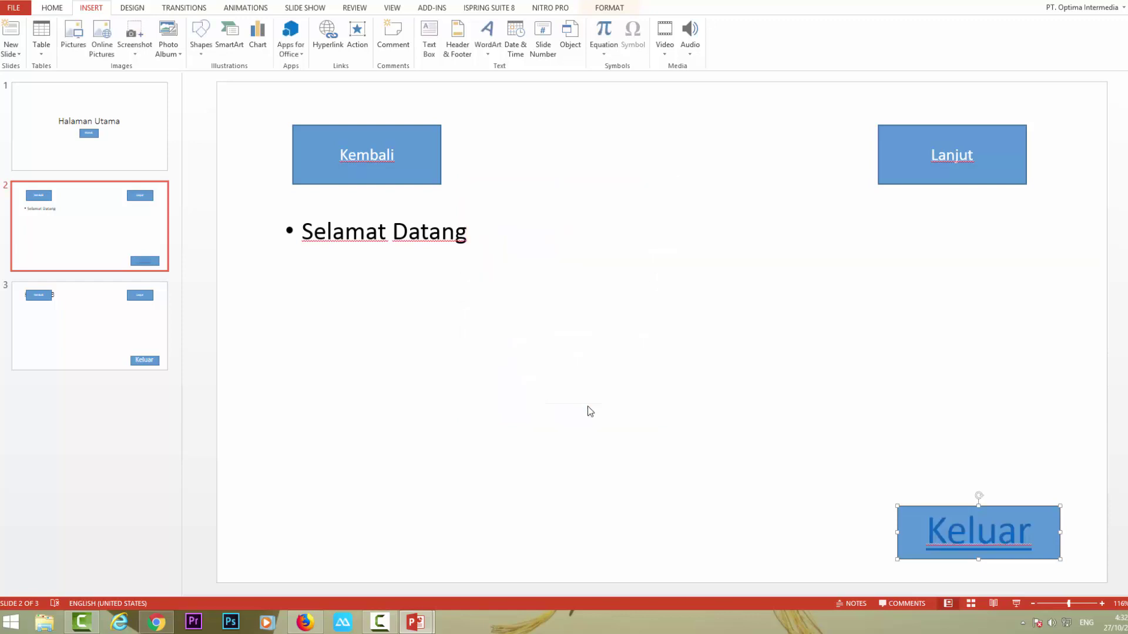
Step: Delete slide 3's Lanjut button and link its Kembali button to Previous Slide
click(131, 325)
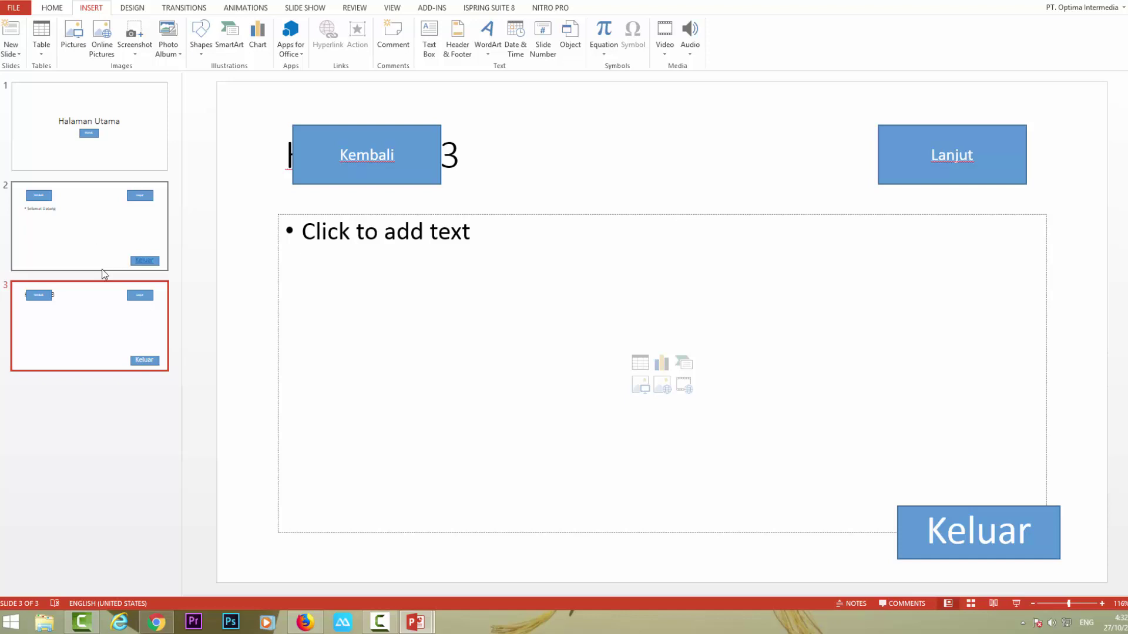
click(940, 134)
key(Delete)
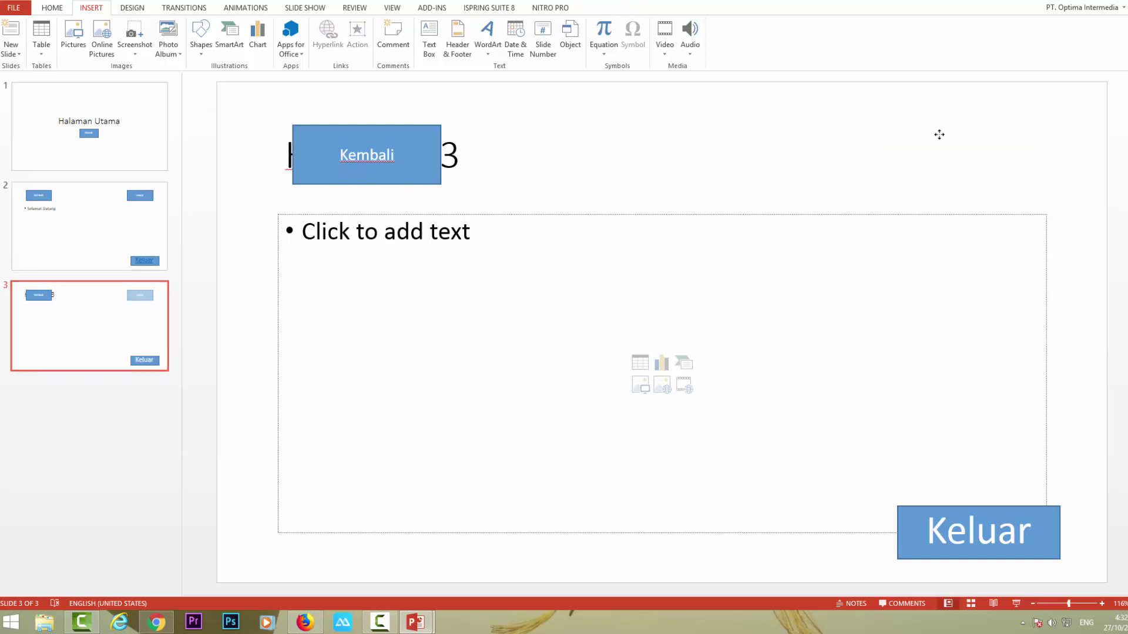
right_click(420, 124)
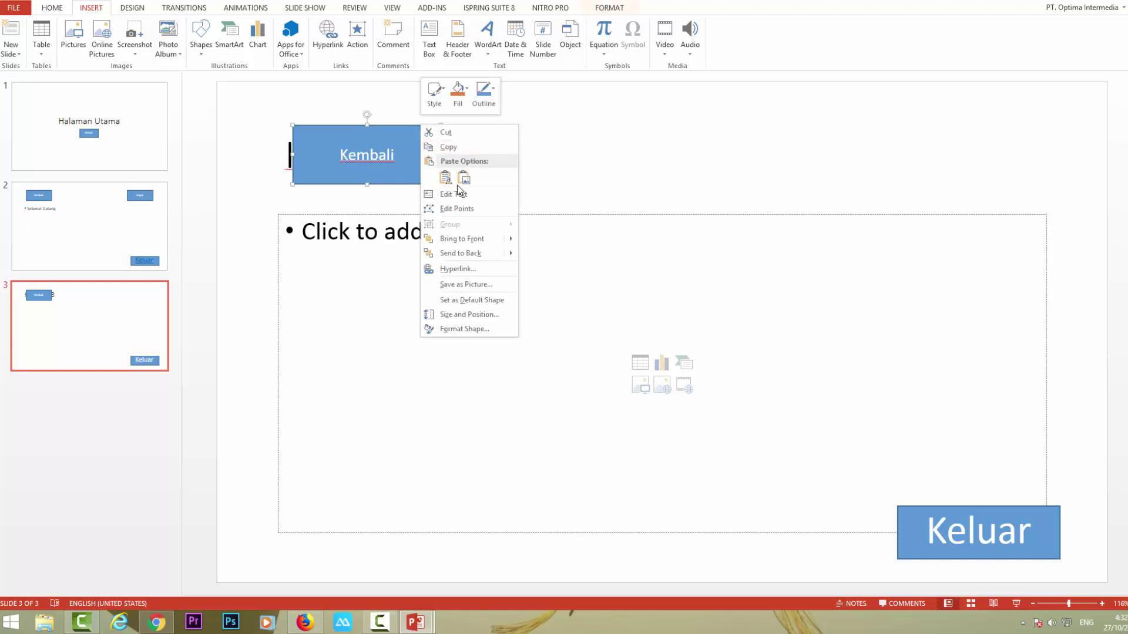
click(358, 45)
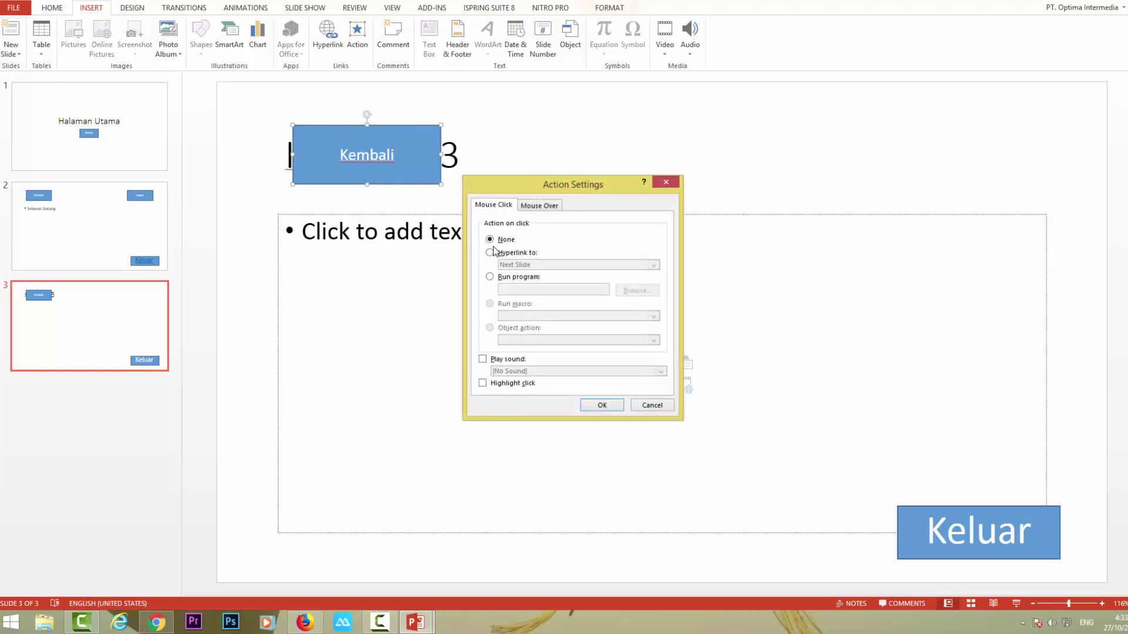
click(490, 252)
click(532, 265)
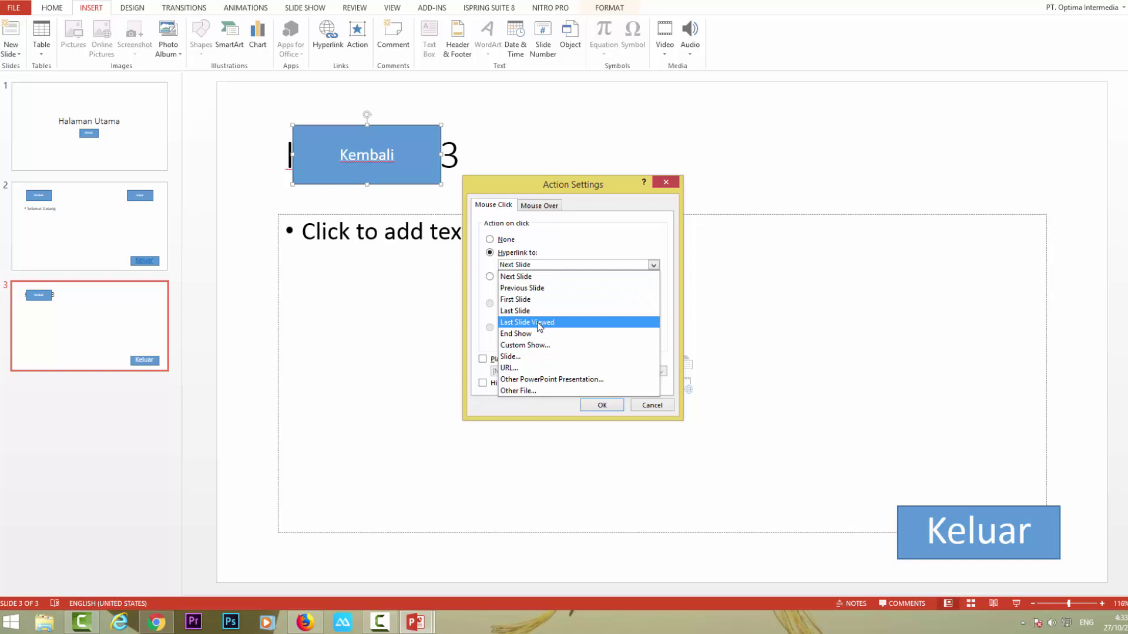
click(532, 288)
click(593, 405)
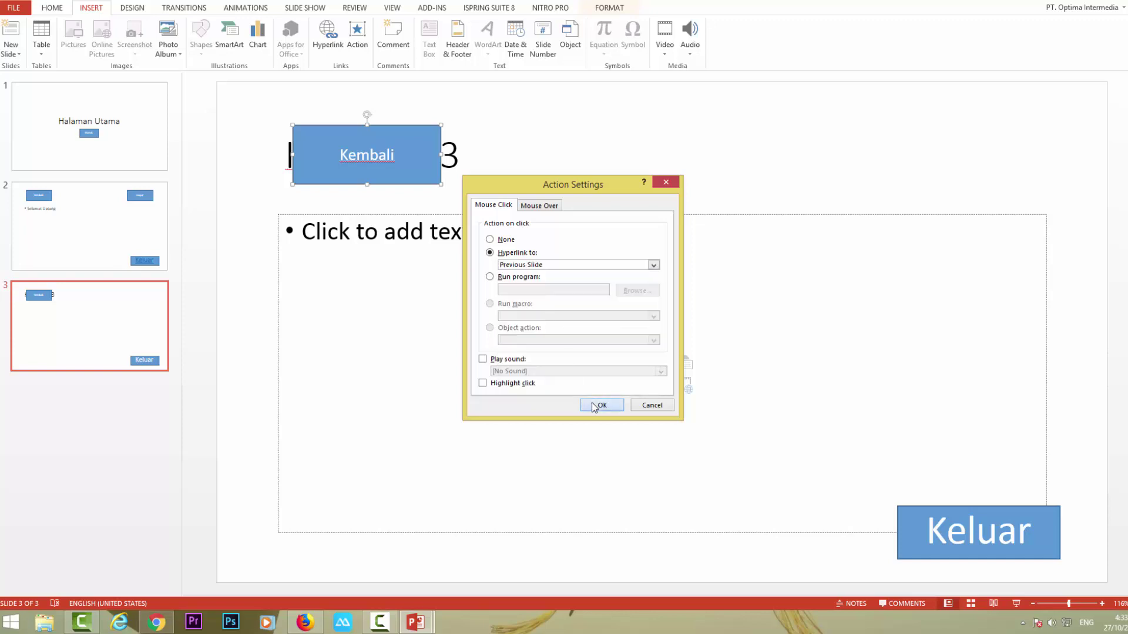
Step: Set slide 3's Keluar button to Hyperlink to End Show
click(933, 509)
right_click(933, 509)
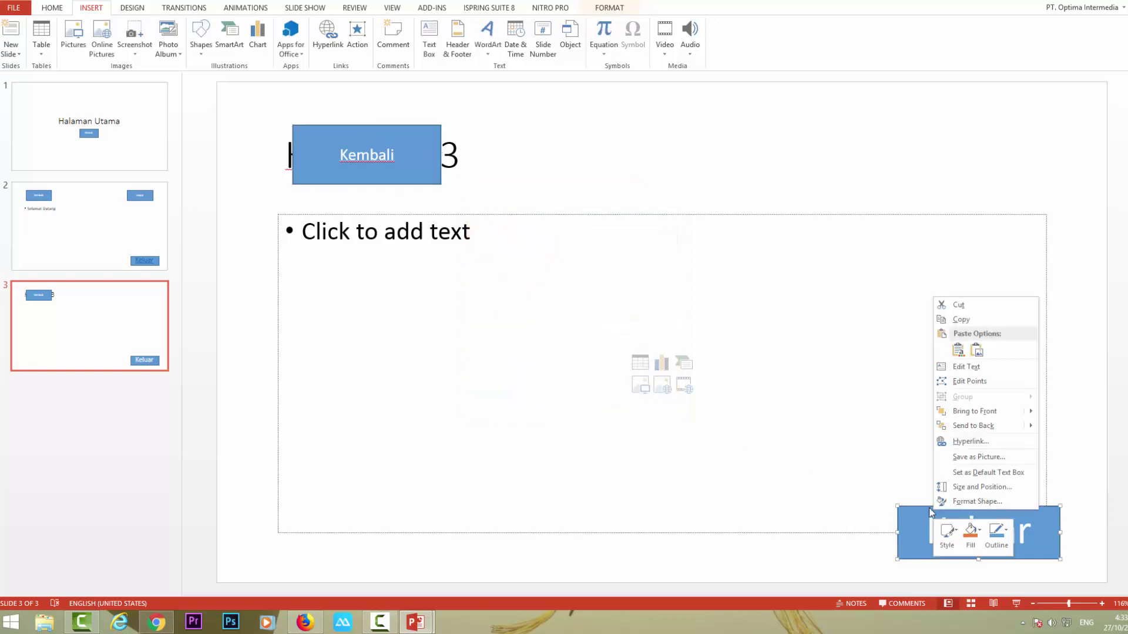
click(357, 35)
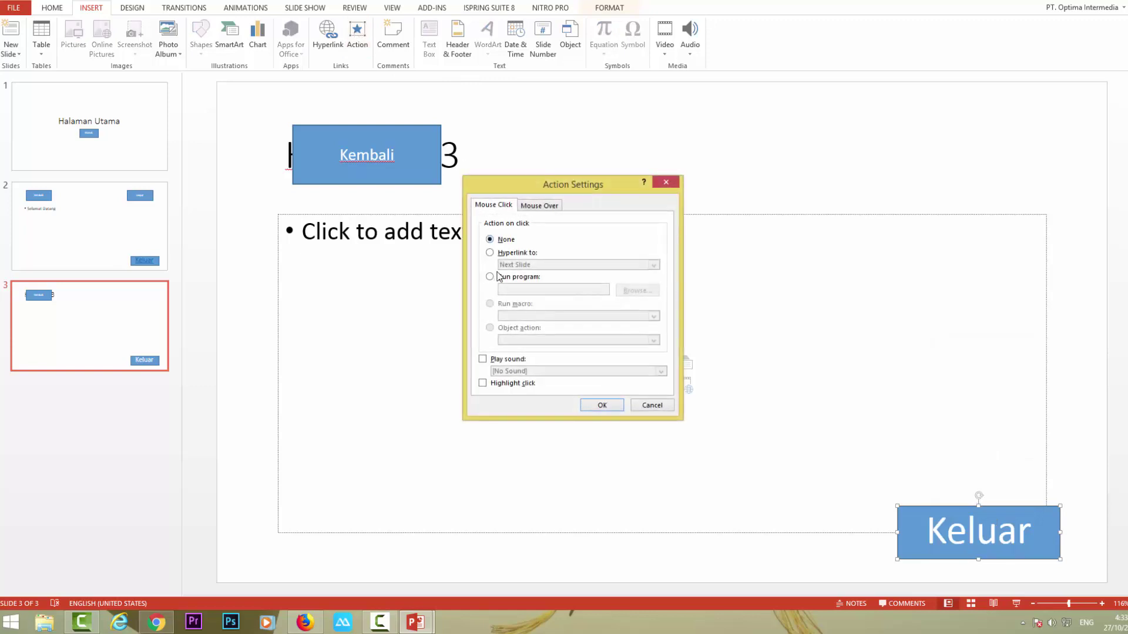
click(522, 253)
click(527, 265)
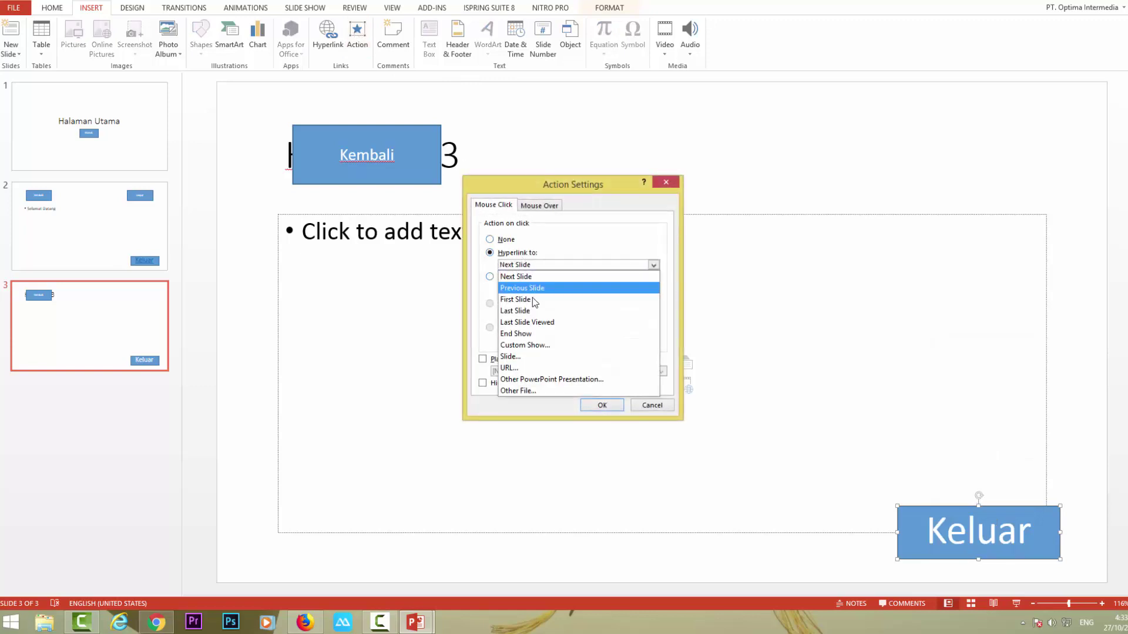
click(529, 332)
click(603, 405)
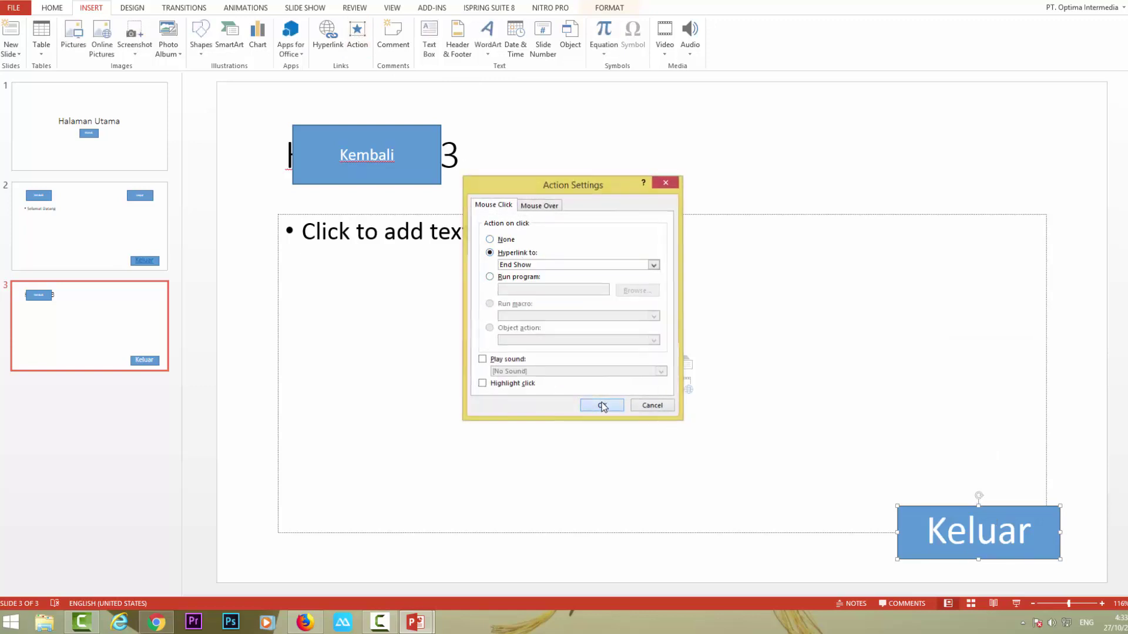
Step: Run the show from slide 3 and confirm Keluar ends it
click(1017, 604)
click(684, 434)
click(676, 428)
Step: Run the show from slide 1 and test Masuk, Lanjut, Kembali and Keluar
click(151, 148)
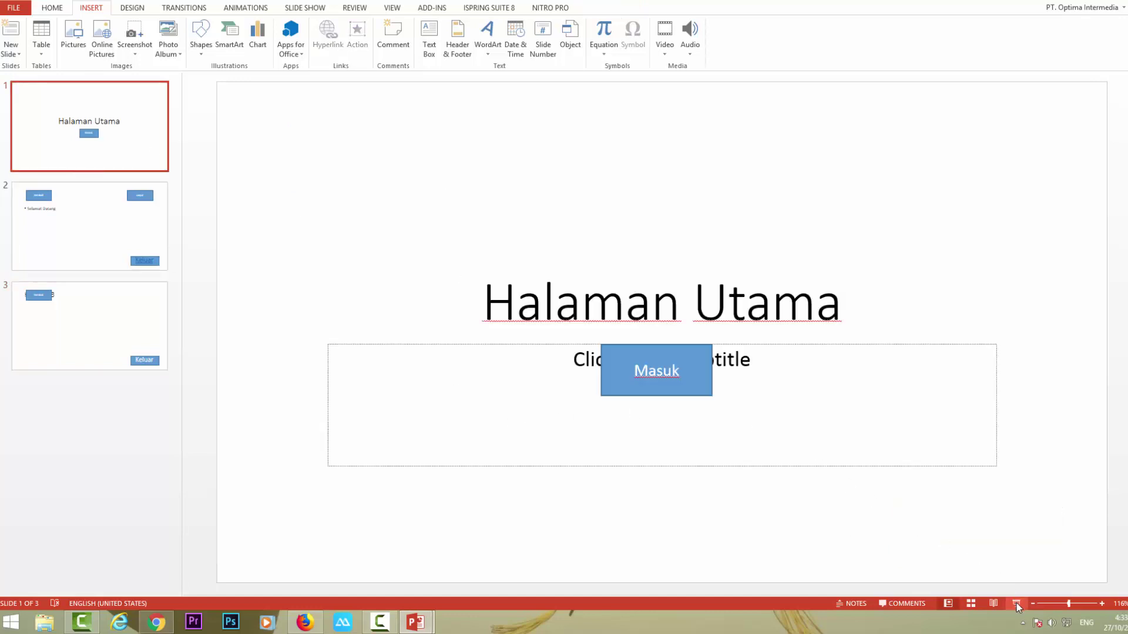
click(1017, 604)
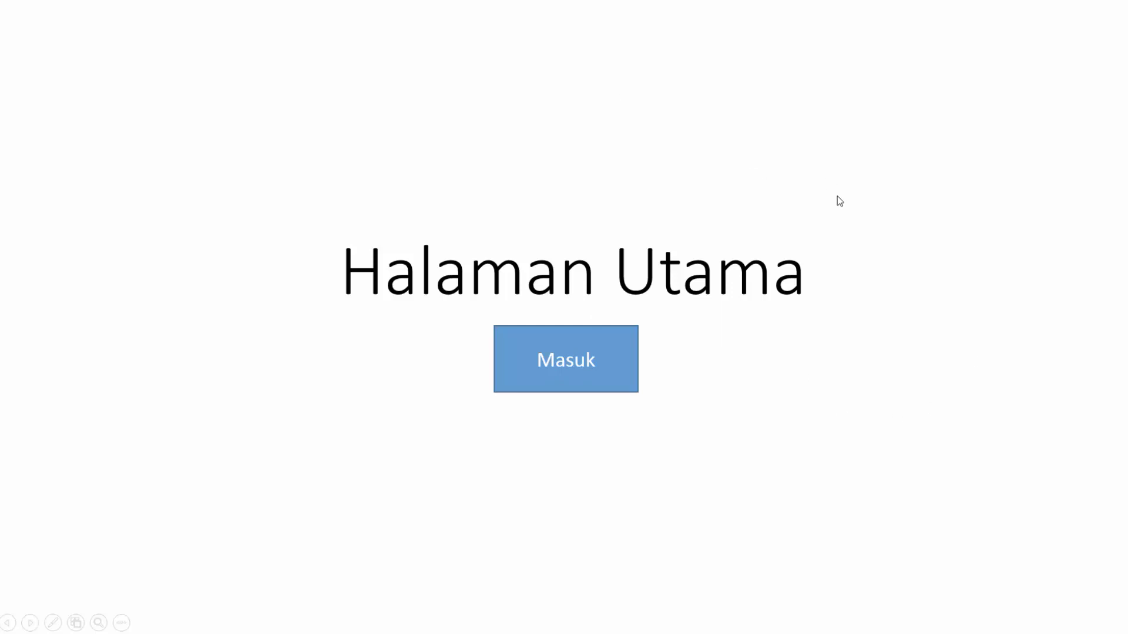
click(614, 359)
click(933, 99)
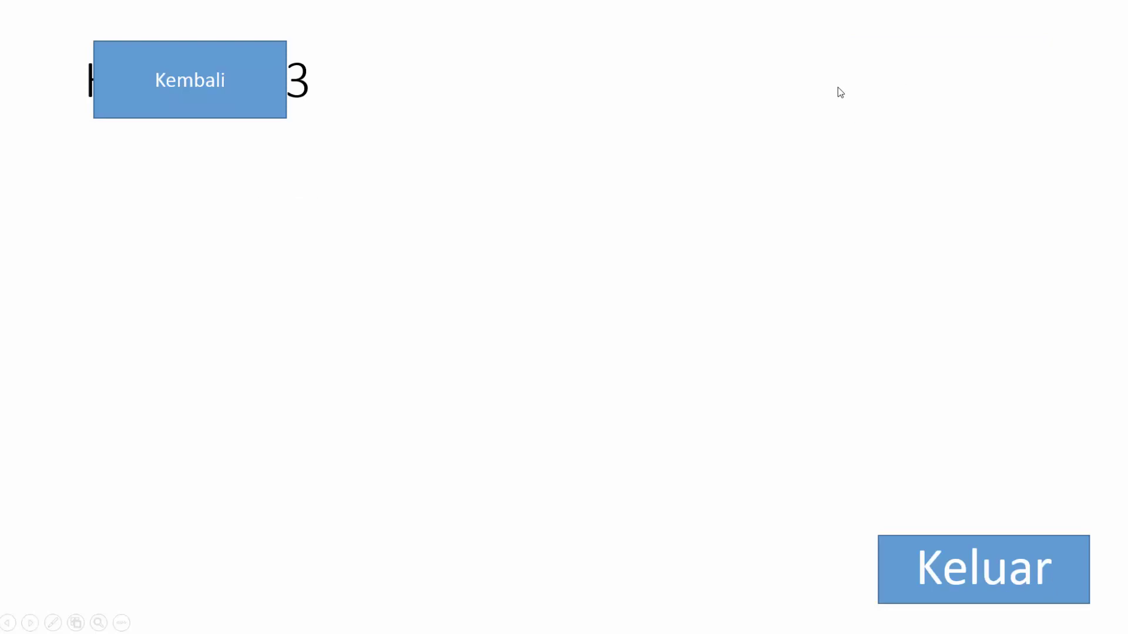
click(209, 72)
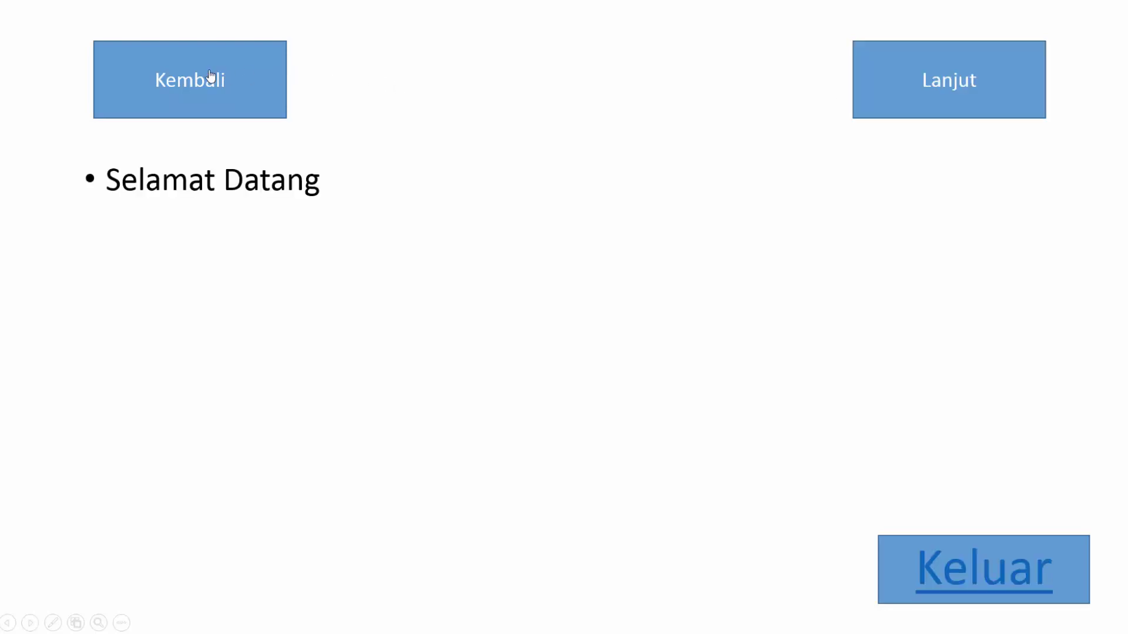
click(977, 571)
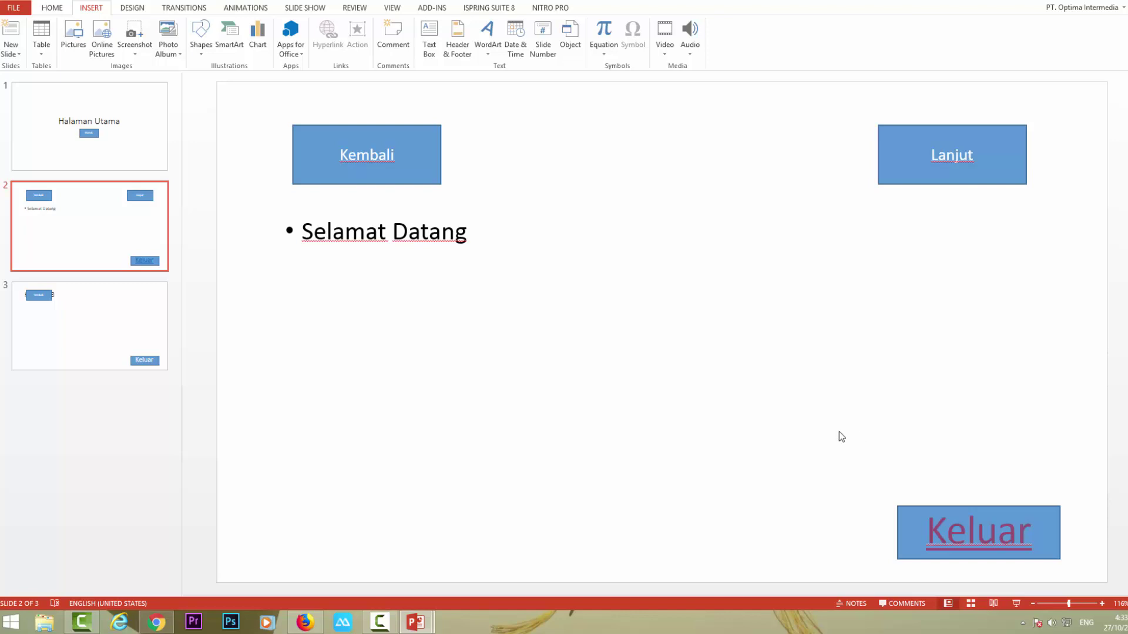
Step: Run the show again from slide 1 through slide 3, stop it, and reopen slide 1
click(112, 144)
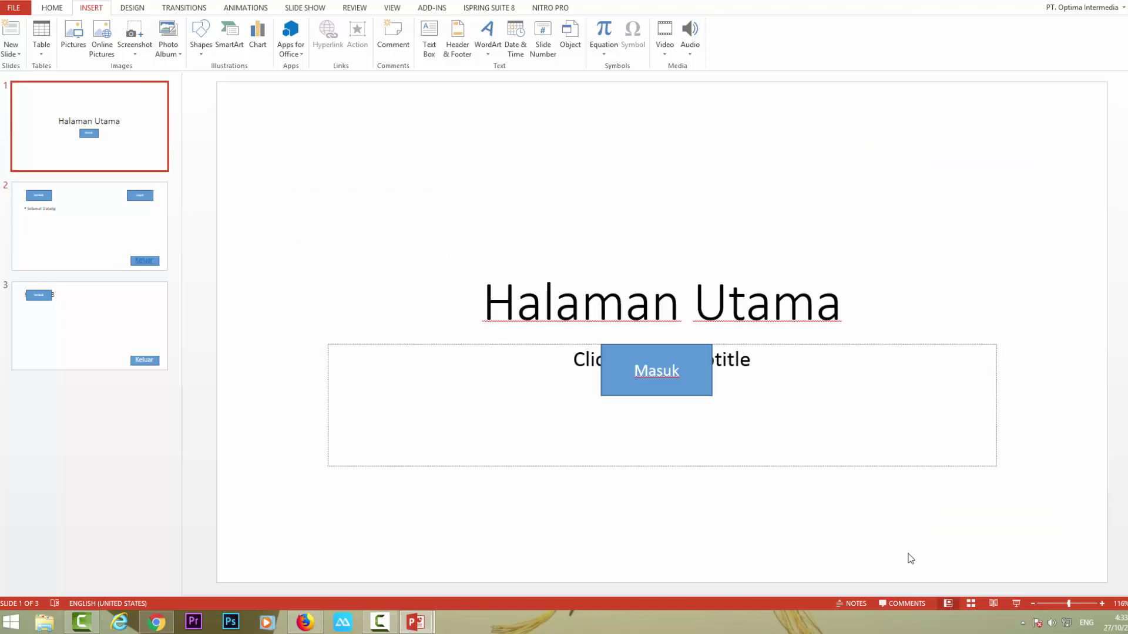
click(1016, 604)
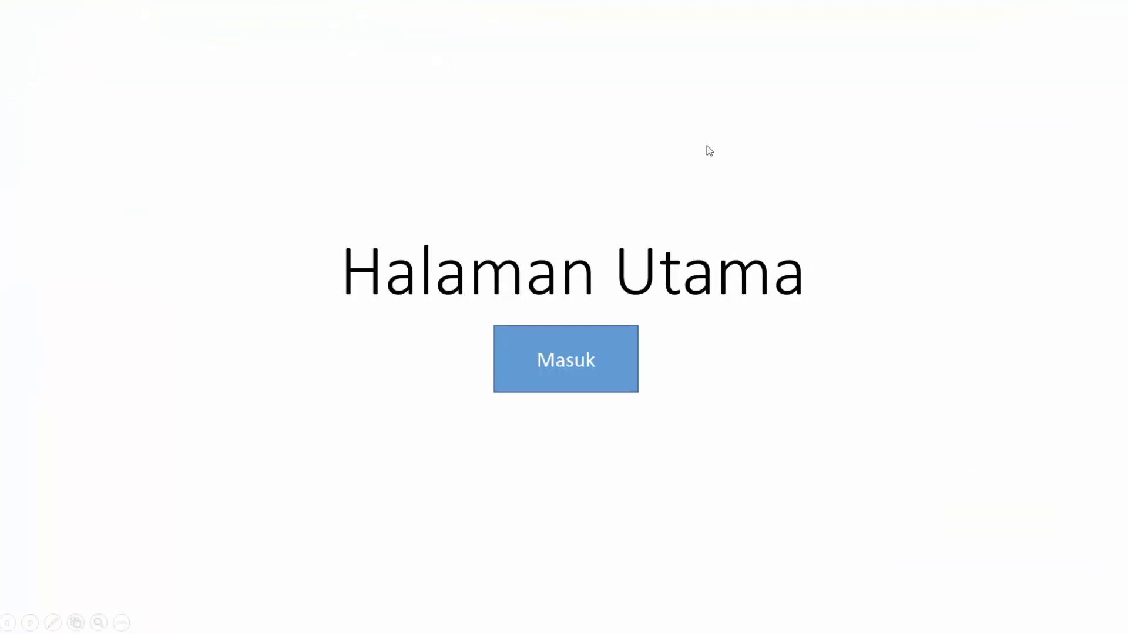
click(987, 182)
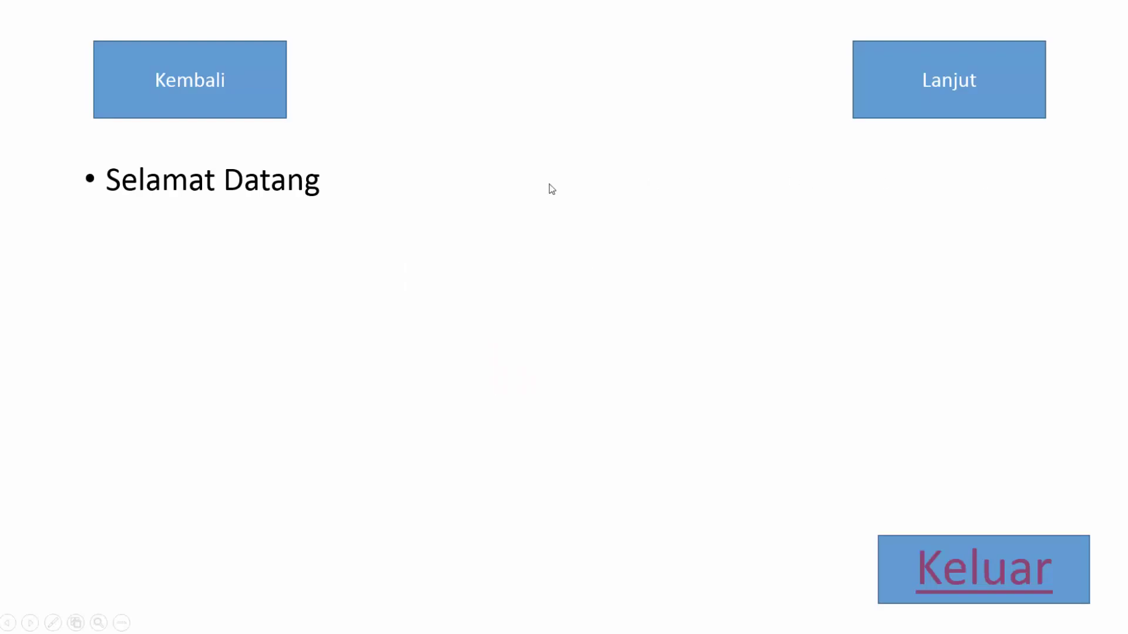
click(496, 195)
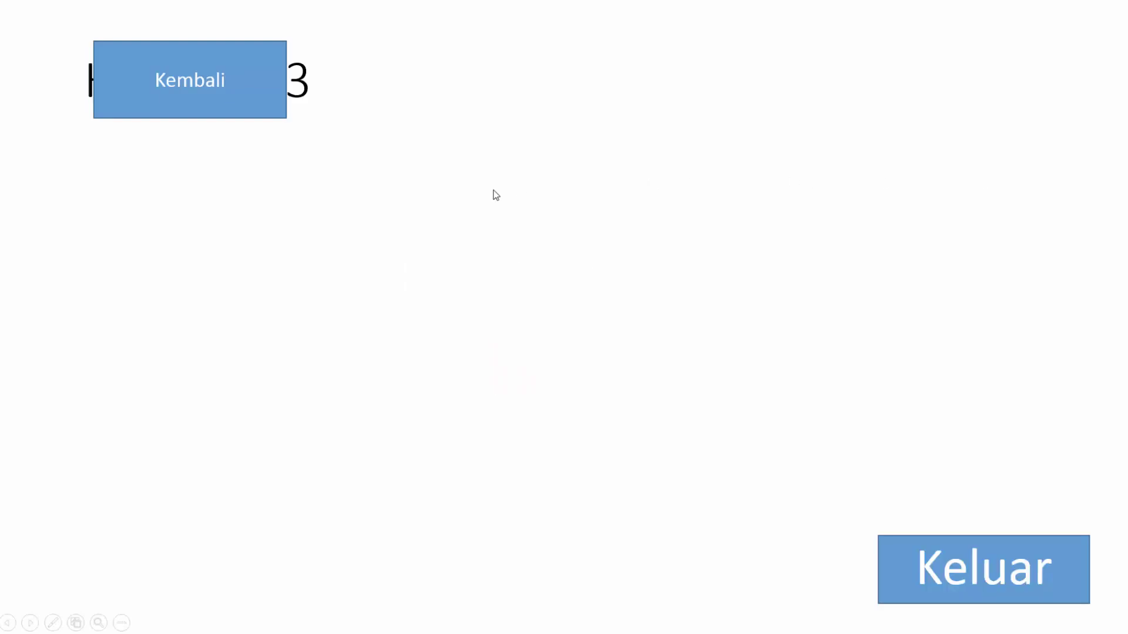
key(Escape)
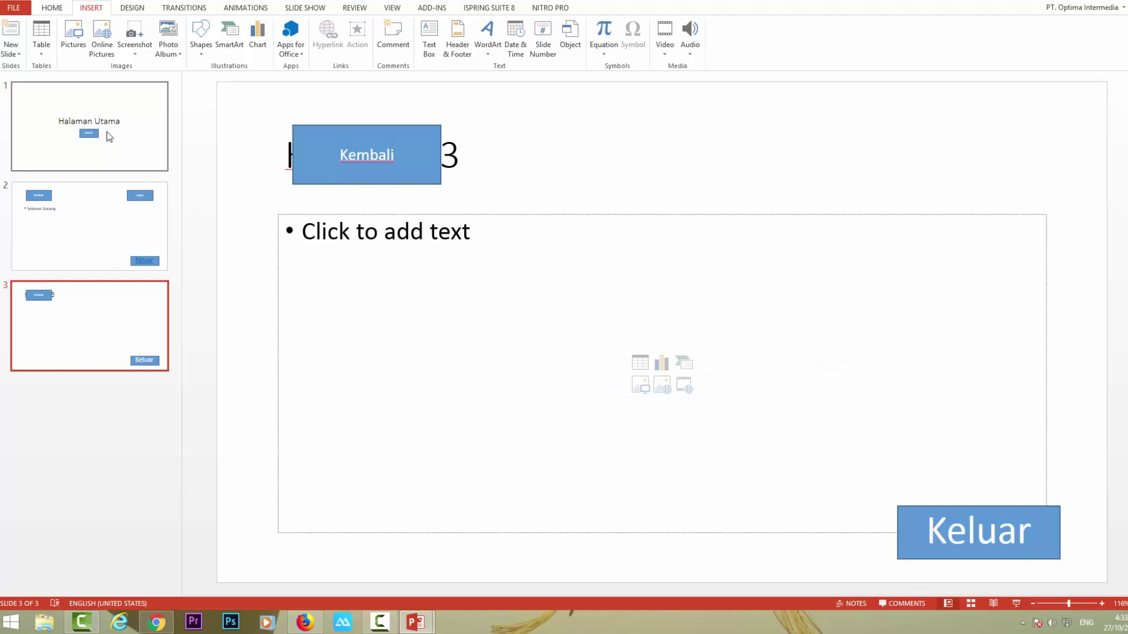
click(108, 137)
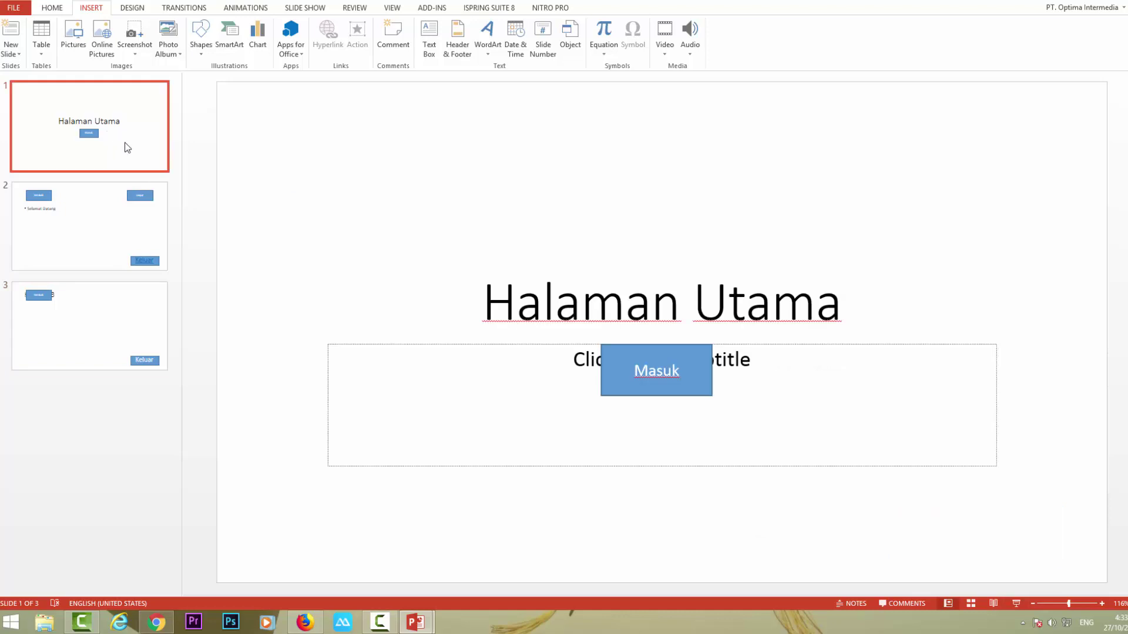
Step: In Set Up Slide Show, choose Browsed at a kiosk (full screen) and confirm
click(180, 11)
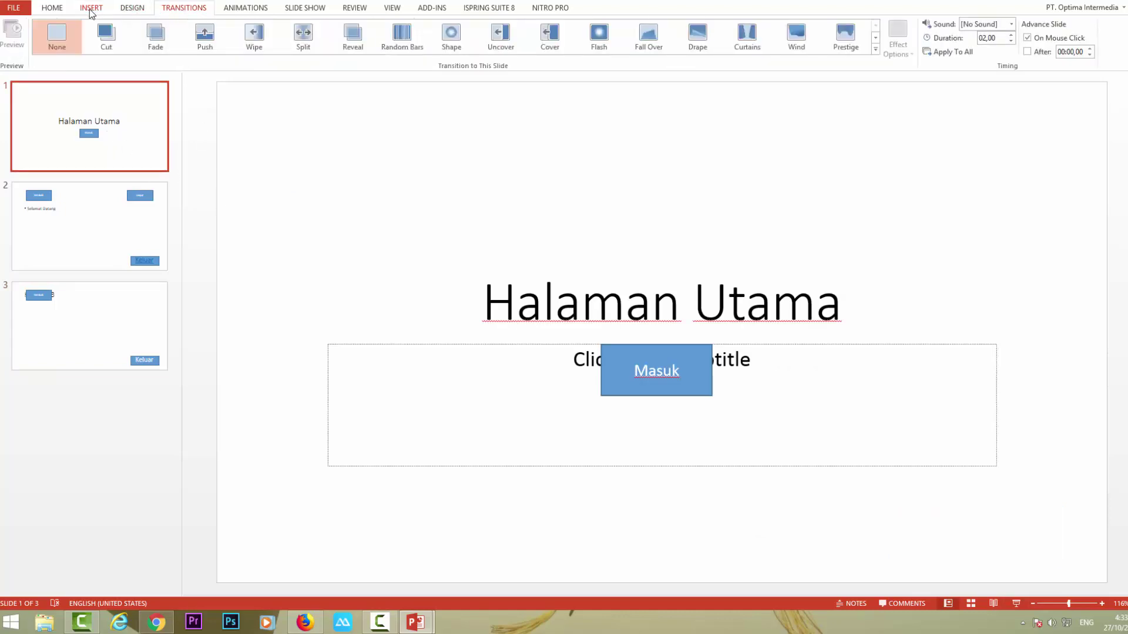
click(238, 10)
click(297, 8)
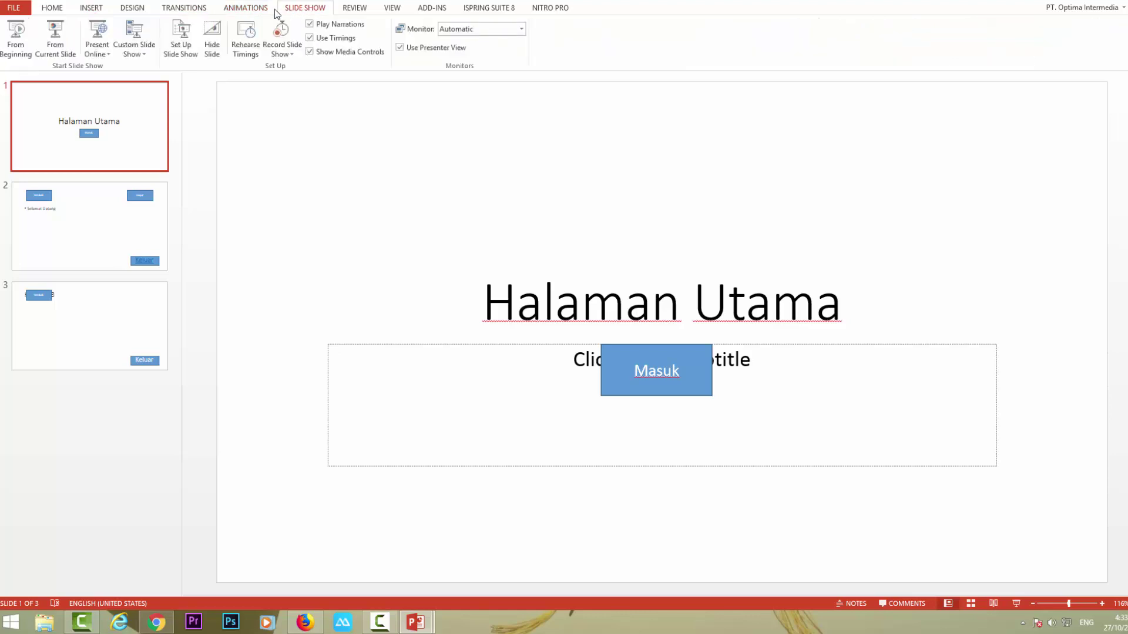
click(172, 49)
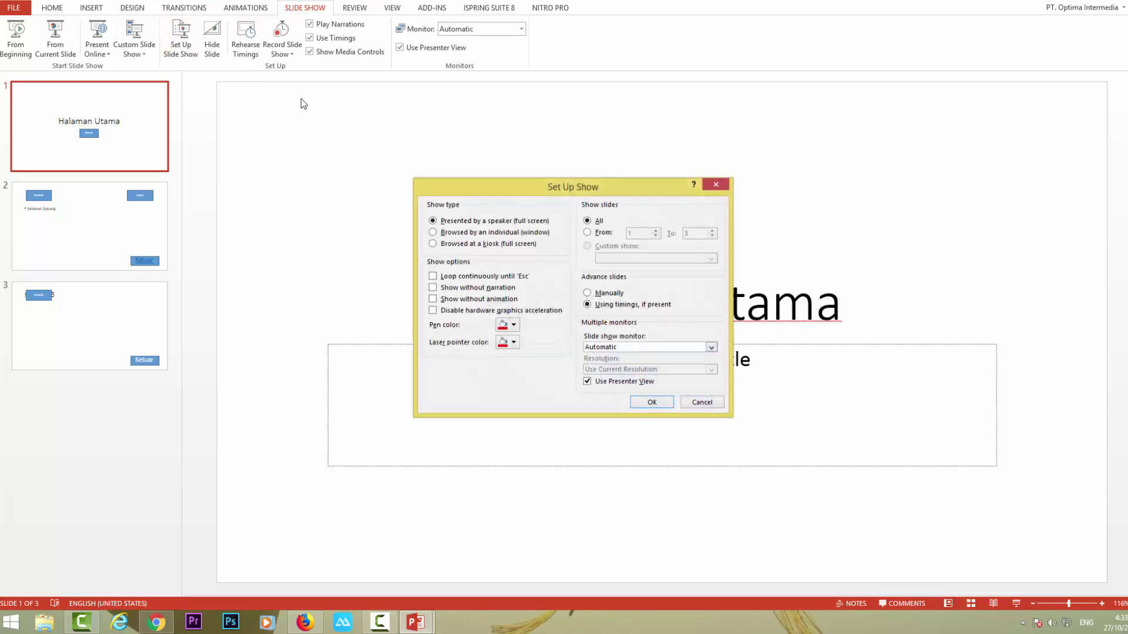
click(433, 244)
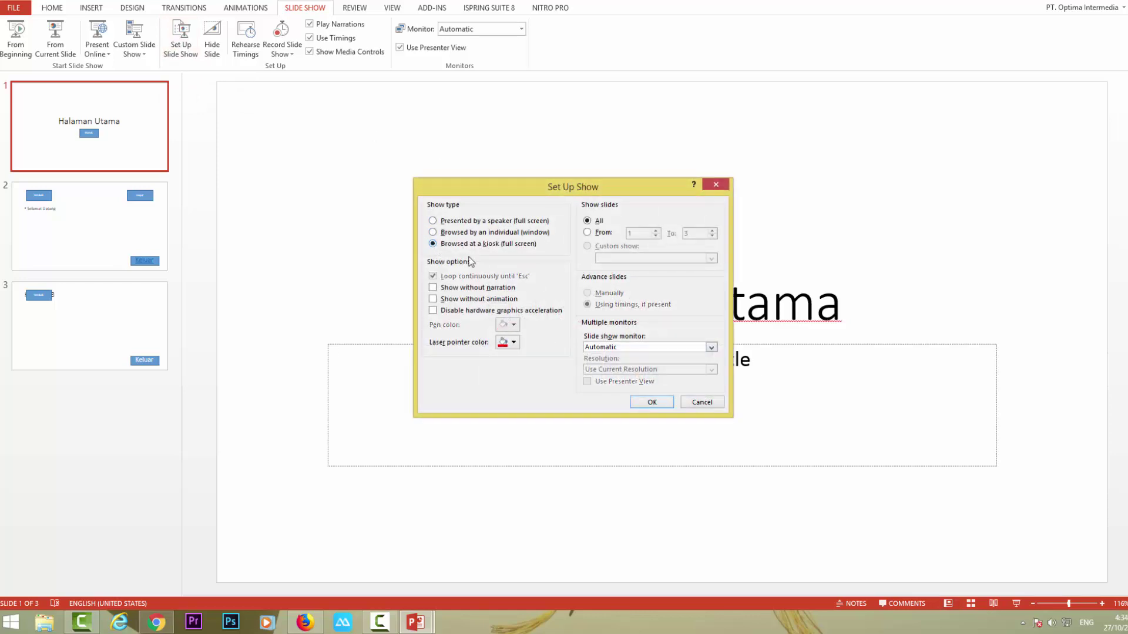
click(644, 403)
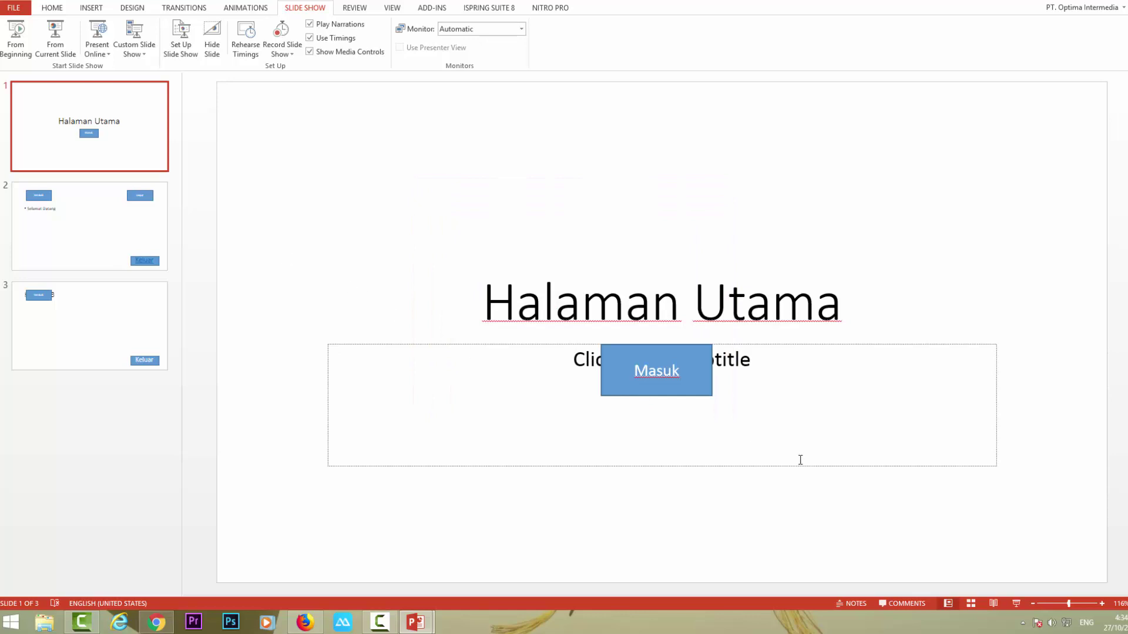
Step: Test the kiosk show: Masuk to Selamat Datang, Kembali home, Masuk again, Lanjut to slide 3, then Keluar
click(1016, 603)
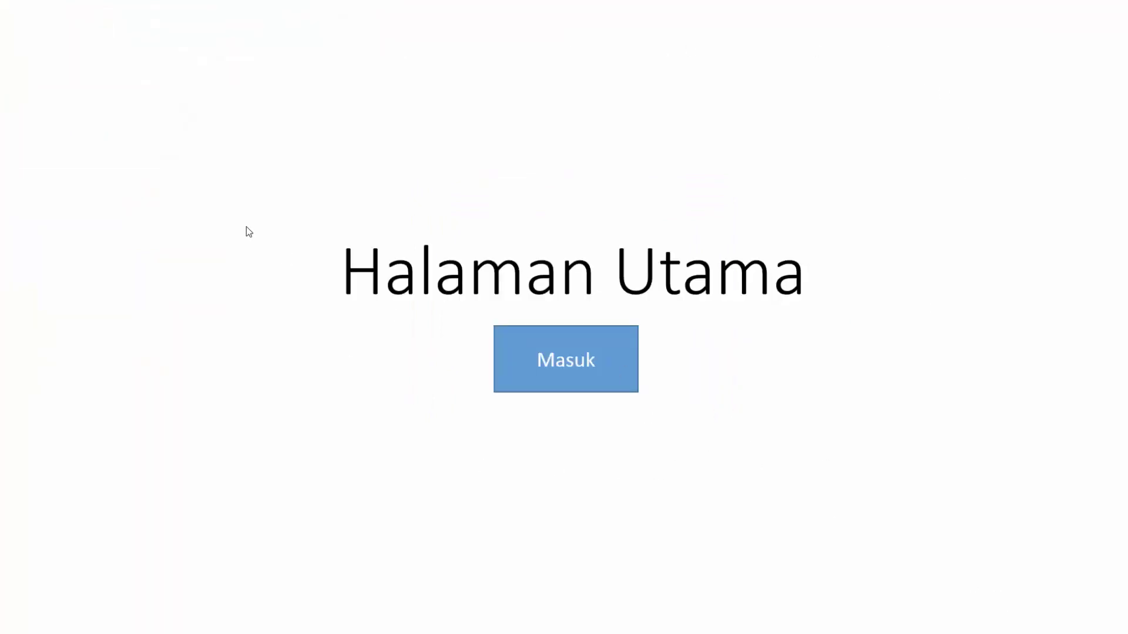
click(574, 372)
click(272, 94)
click(563, 356)
click(944, 95)
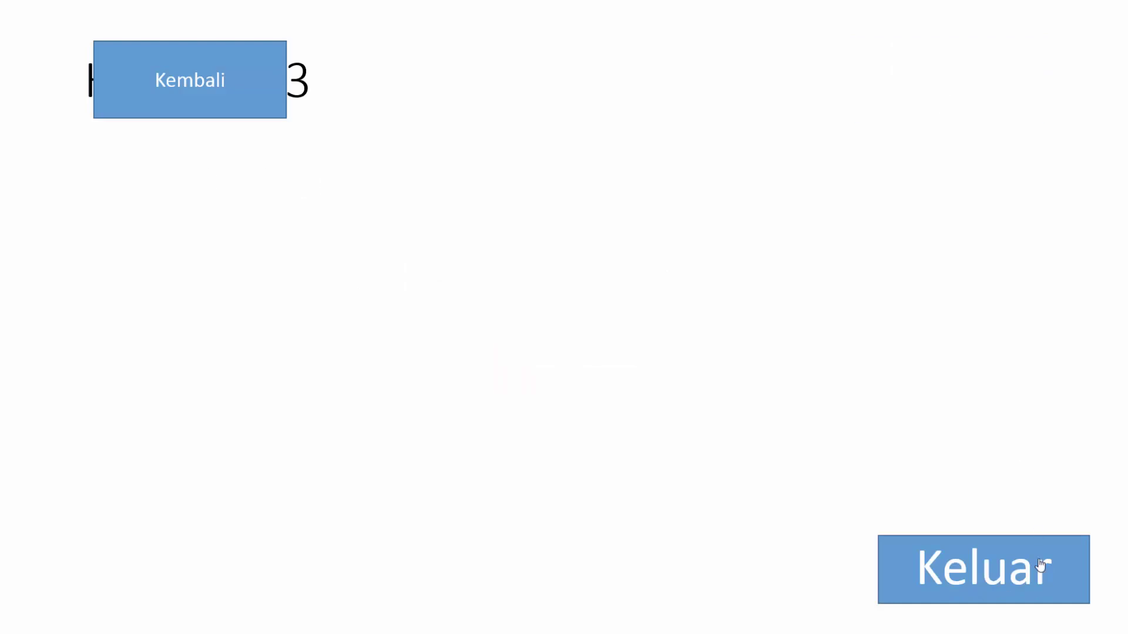
click(1024, 573)
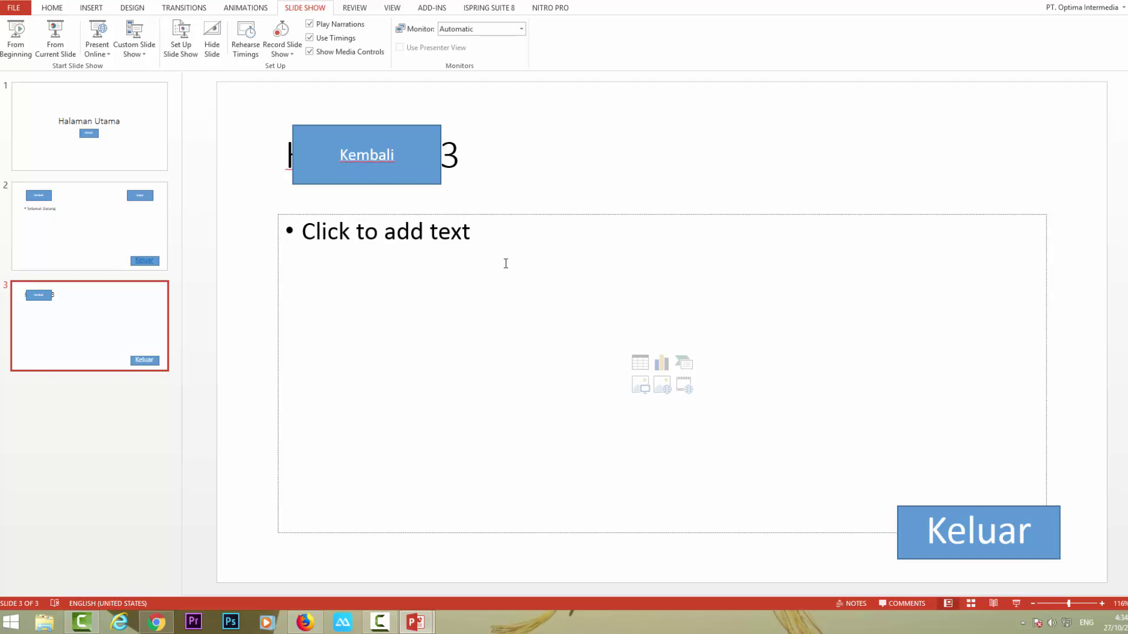
click(380, 622)
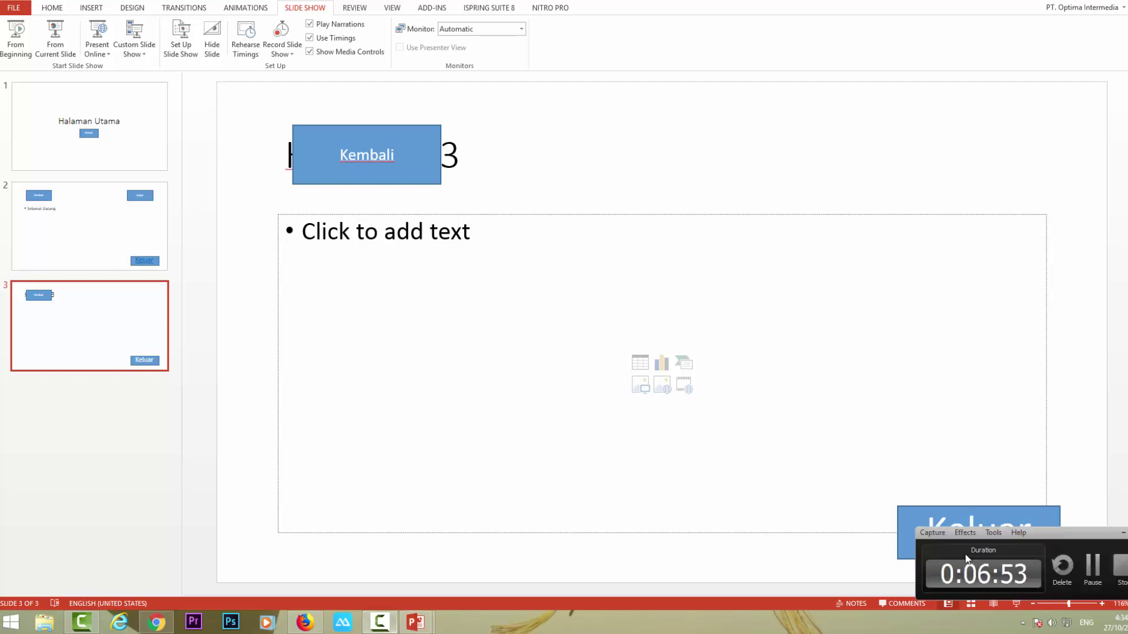